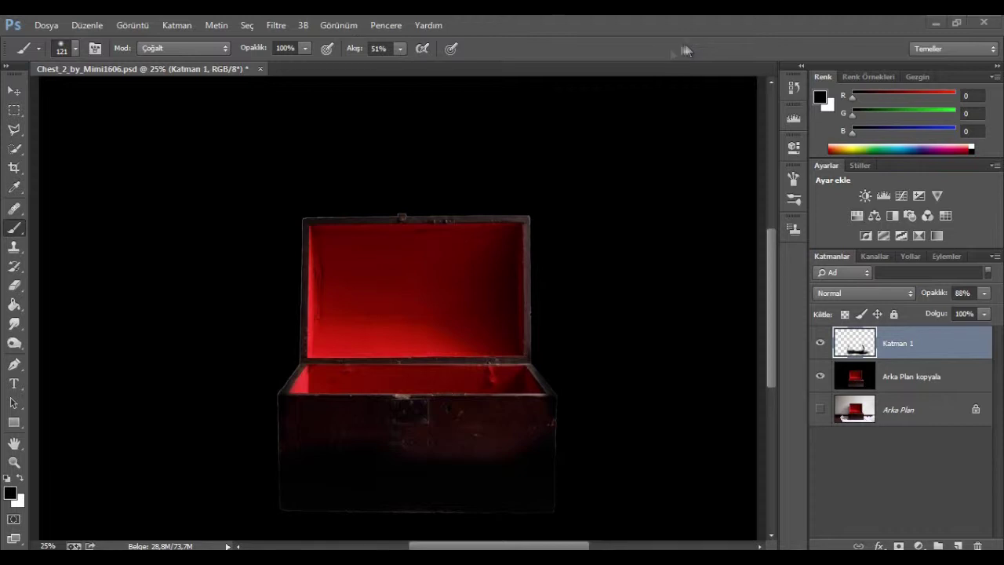
- Add a Curves adjustment raising the RGB curve and lowering the Red channel
key(ctrl+minus)
key(ctrl+plus)
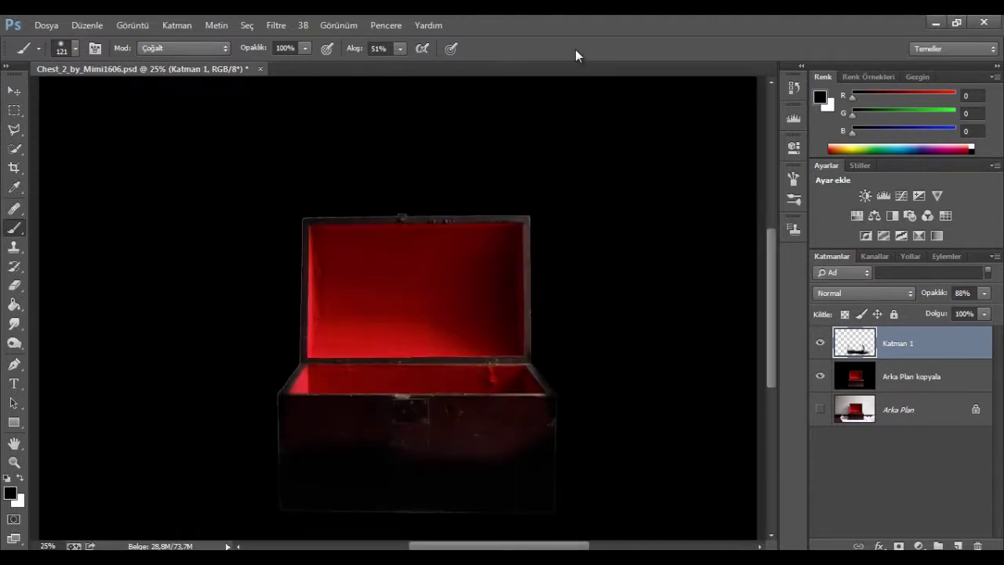
click(919, 546)
click(885, 316)
drag(648, 321, 647, 259)
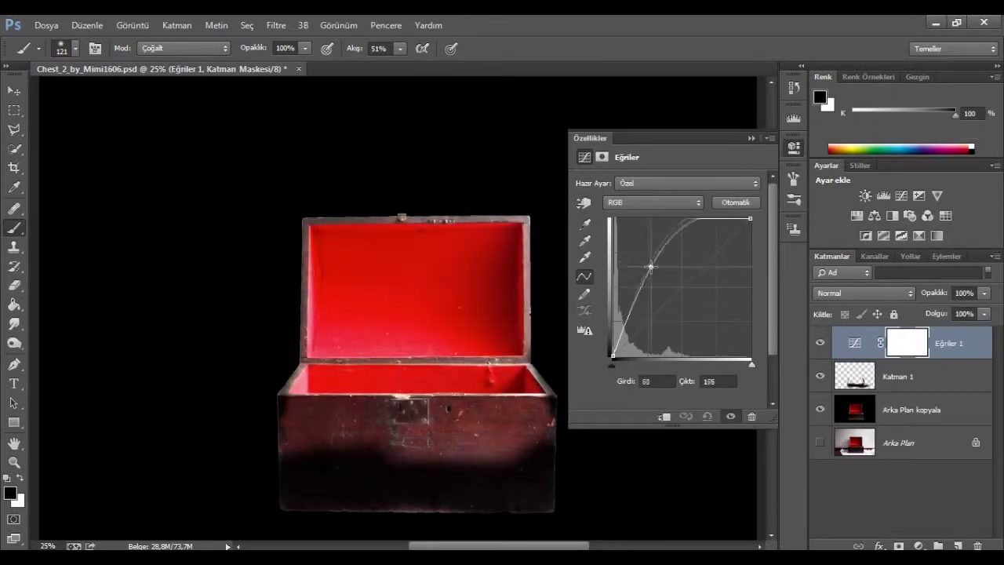
click(653, 202)
click(653, 221)
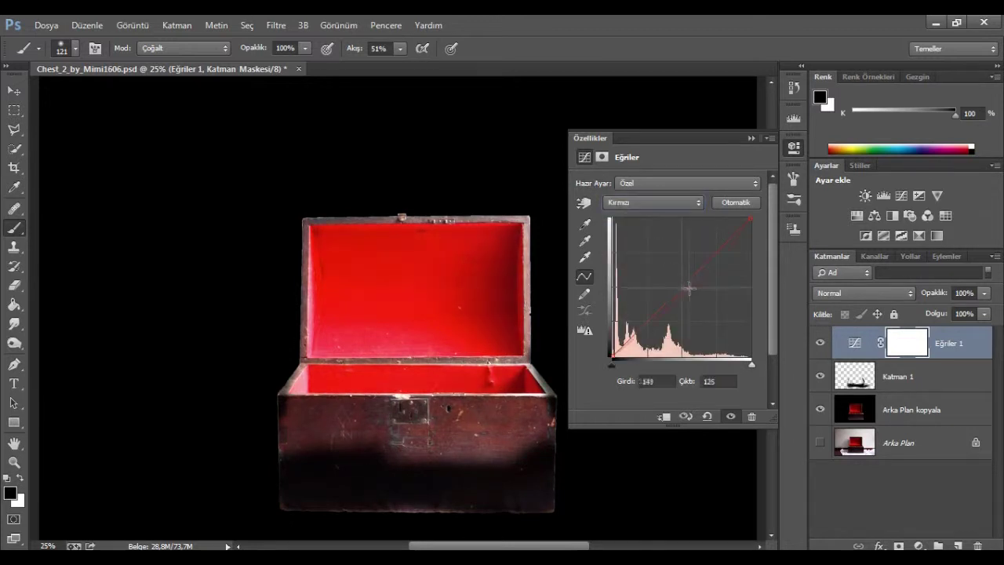
drag(694, 276, 693, 294)
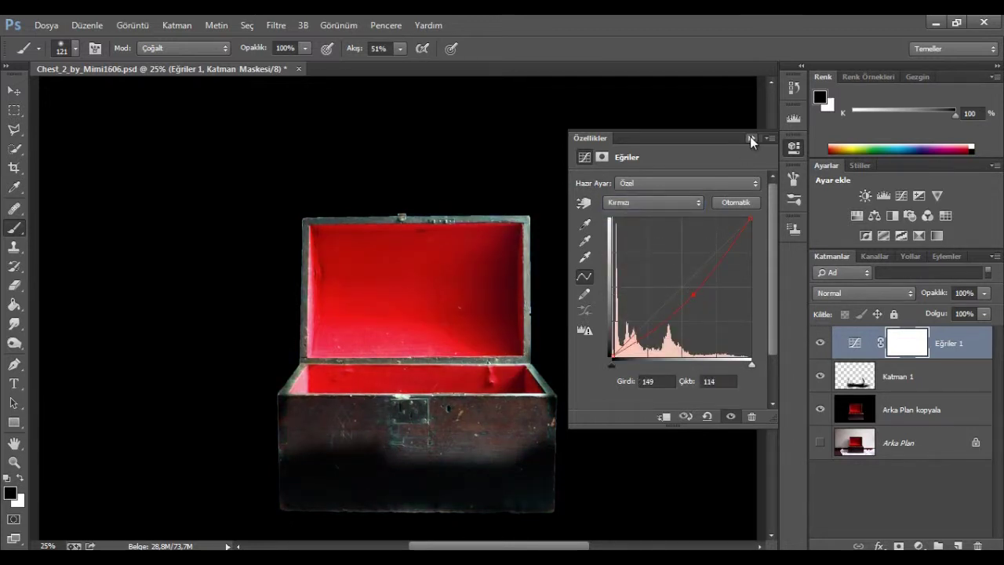
- Invert the curves mask and paint white inside the chest lid with a larger Normal brush
key(ctrl+i)
key(bracketright)
key(bracketright)
key(bracketright)
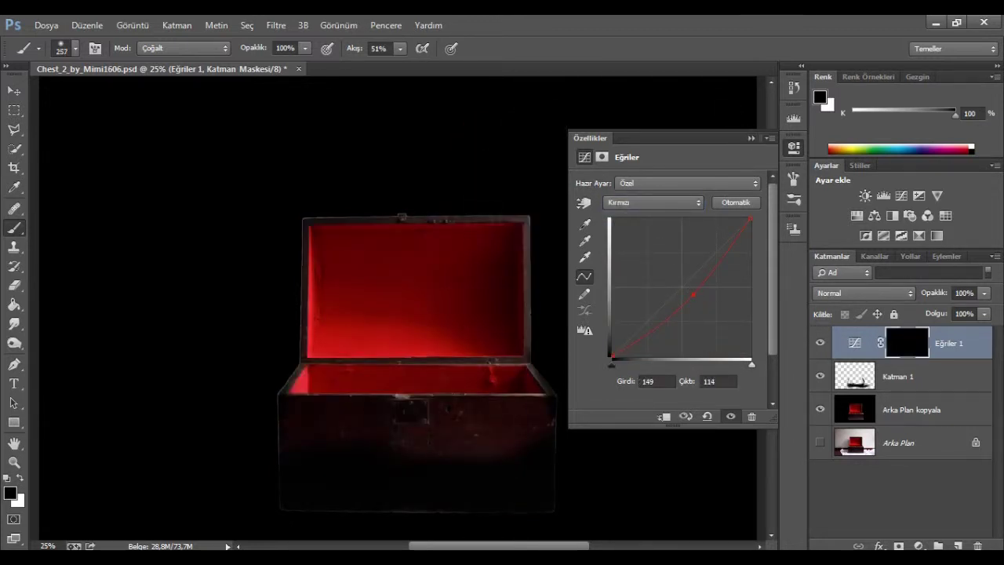
key(x)
key(shift+alt+n)
mouse_move(439, 314)
mouse_down()
mouse_move(491, 267)
mouse_move(377, 259)
mouse_move(495, 235)
mouse_move(486, 353)
mouse_up()
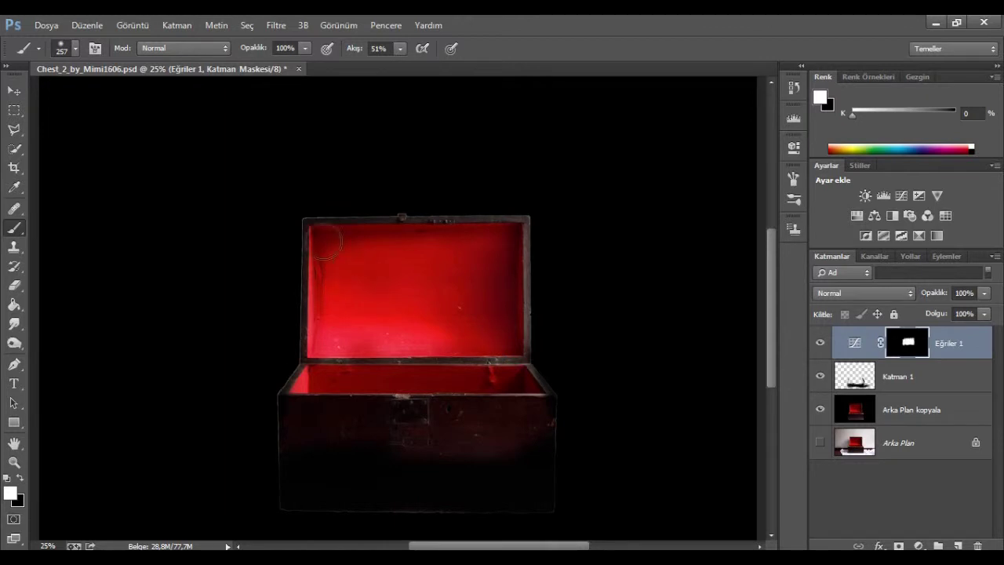
- Paint white on the mask over the lid's left edge, upper area and the inner floor
drag(314, 282, 470, 231)
drag(471, 345, 408, 384)
mouse_move(471, 376)
mouse_down()
mouse_move(313, 384)
mouse_move(517, 377)
mouse_up()
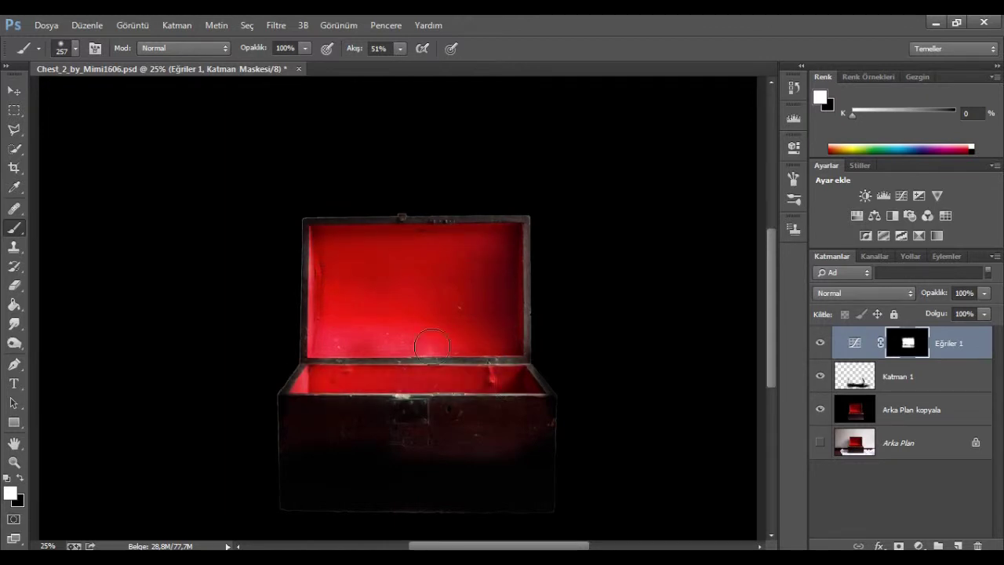
scroll(448, 302, up, 2)
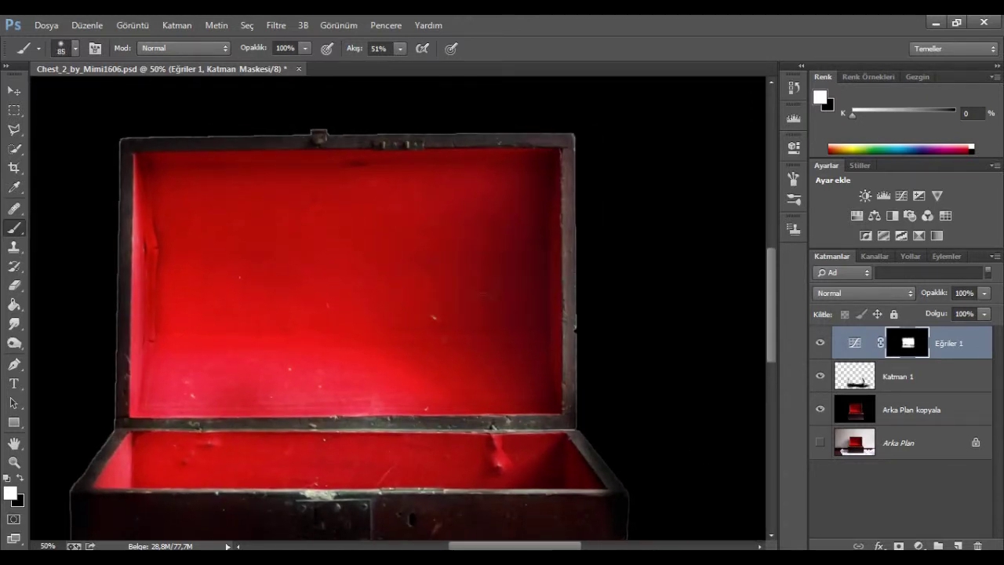
- Paint black with a smaller brush along the lid's lower rim and the front rim
key(x)
key(bracketleft)
key(bracketleft)
key(bracketleft)
drag(546, 424, 149, 428)
drag(398, 494, 171, 497)
drag(607, 496, 381, 496)
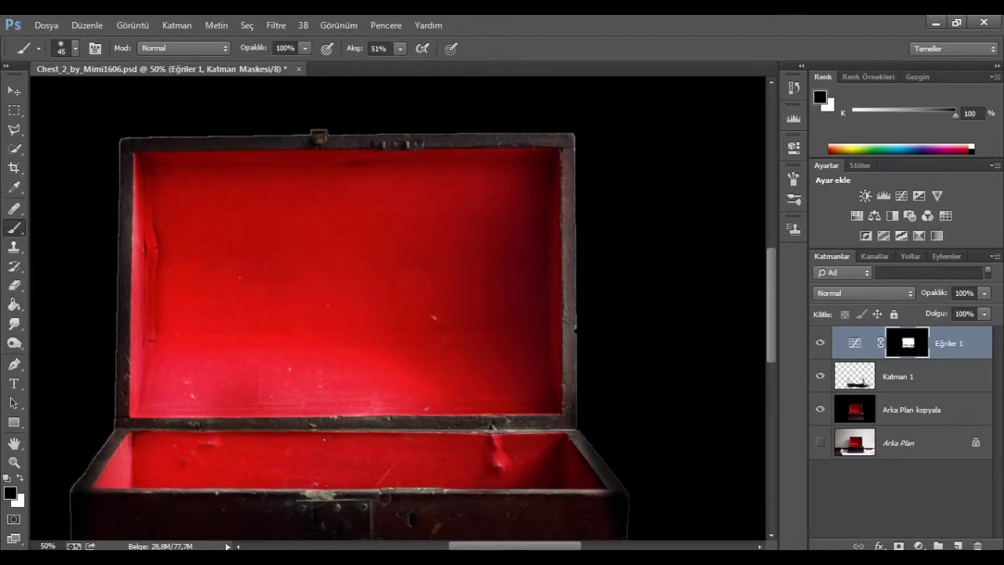
- Reset white as painting colour and duplicate the curves layer as Eğriler 1 kopyala
key(x)
key(ctrl+j)
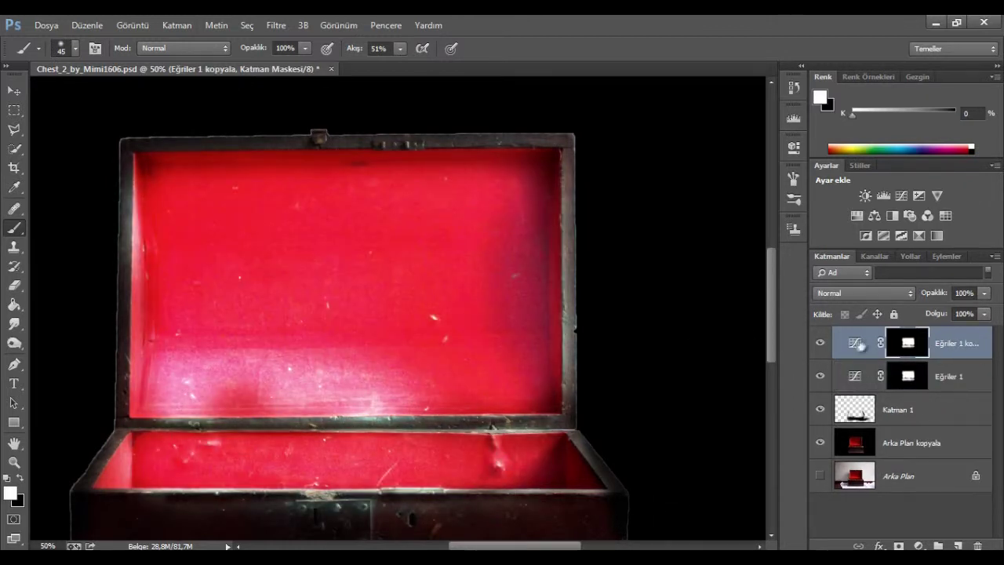
double_click(860, 346)
- Reshape the duplicate's RGB and red curves, comparing before and after
drag(651, 262, 693, 294)
key(alt+3)
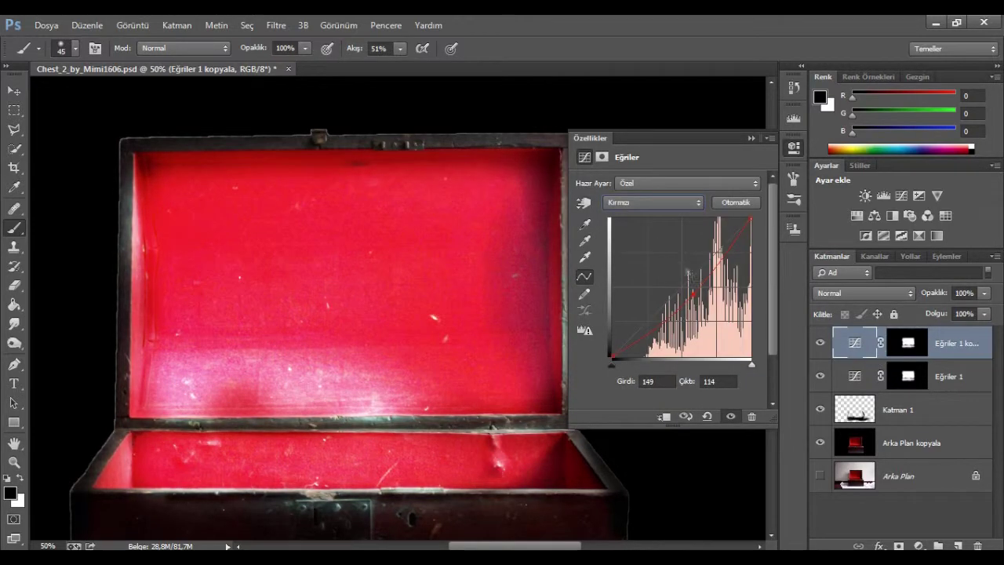
click(653, 203)
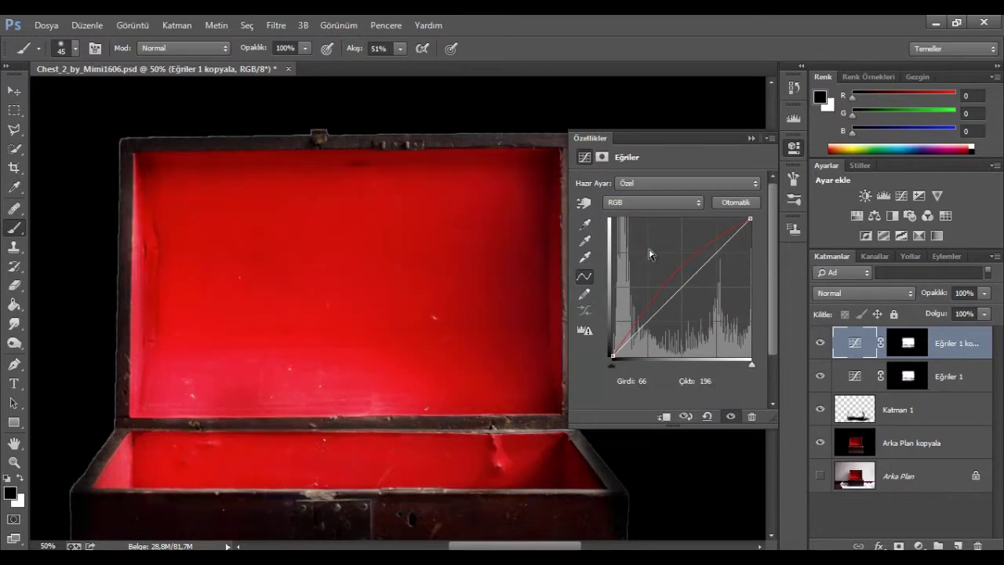
key(alt+3)
drag(650, 253, 682, 289)
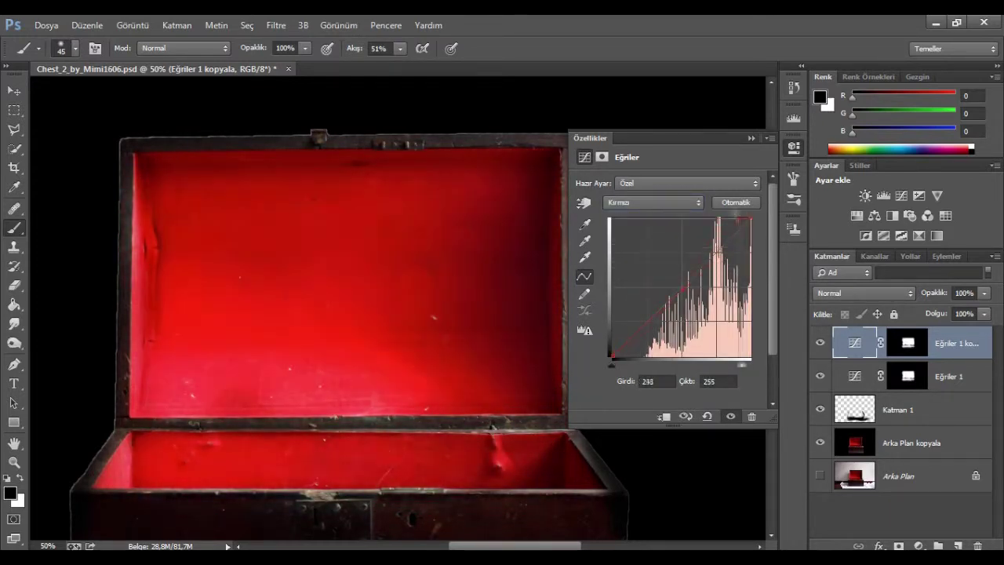
key(Delete)
key(Delete)
key(ctrl+alt+z)
key(ctrl+alt+z)
- Set the duplicate's Red channel top point to 151 input, 191 output
click(675, 203)
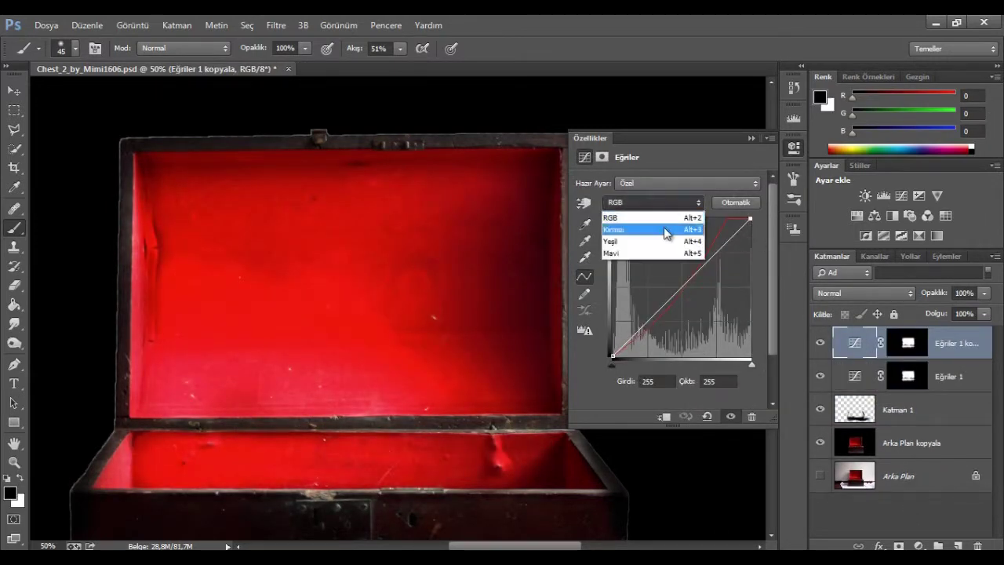
click(665, 230)
key(ctrl+alt+z)
key(ctrl+shift+z)
click(659, 202)
click(666, 229)
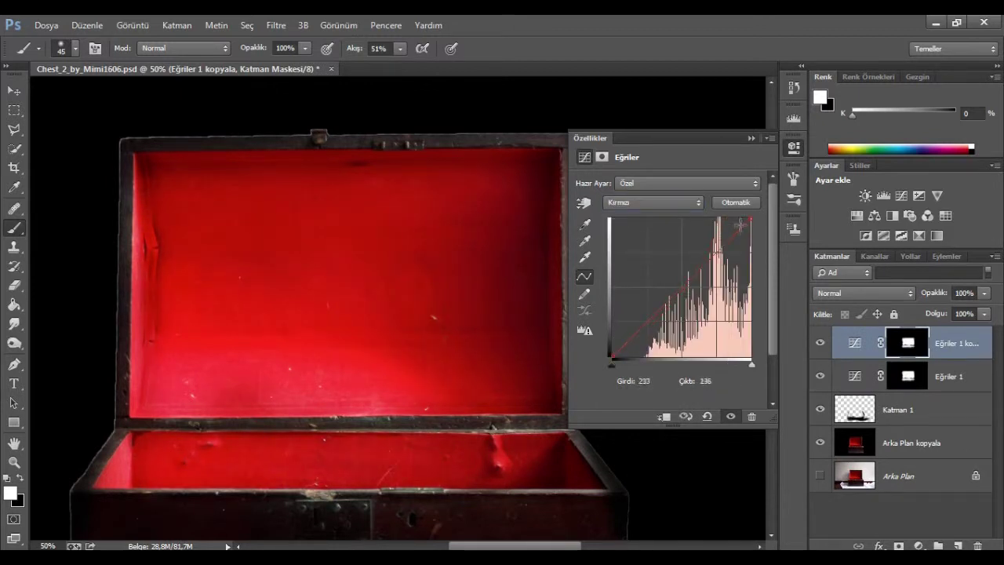
drag(751, 220, 658, 220)
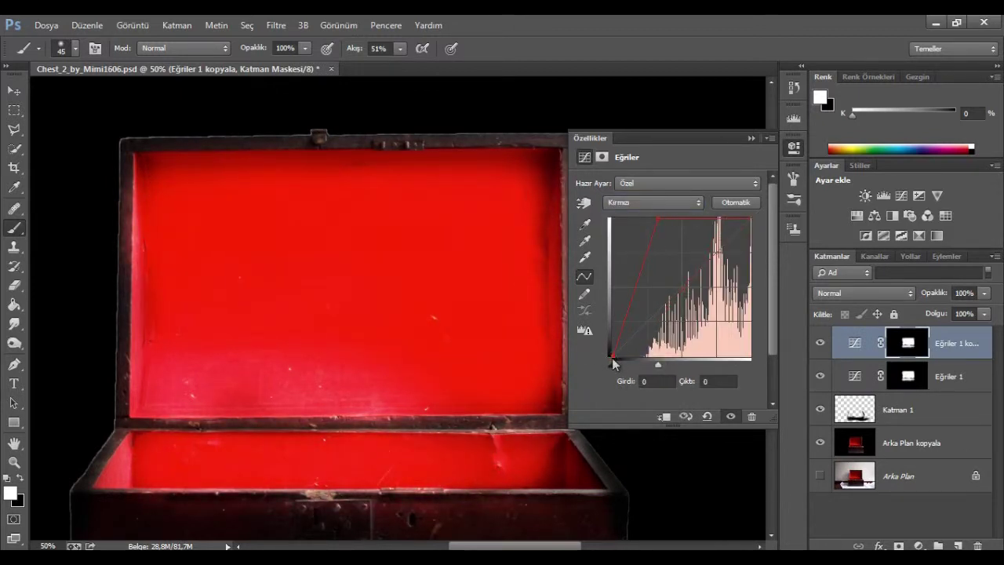
mouse_move(658, 220)
mouse_down()
mouse_move(697, 249)
mouse_move(614, 244)
mouse_move(614, 266)
mouse_move(608, 243)
mouse_up()
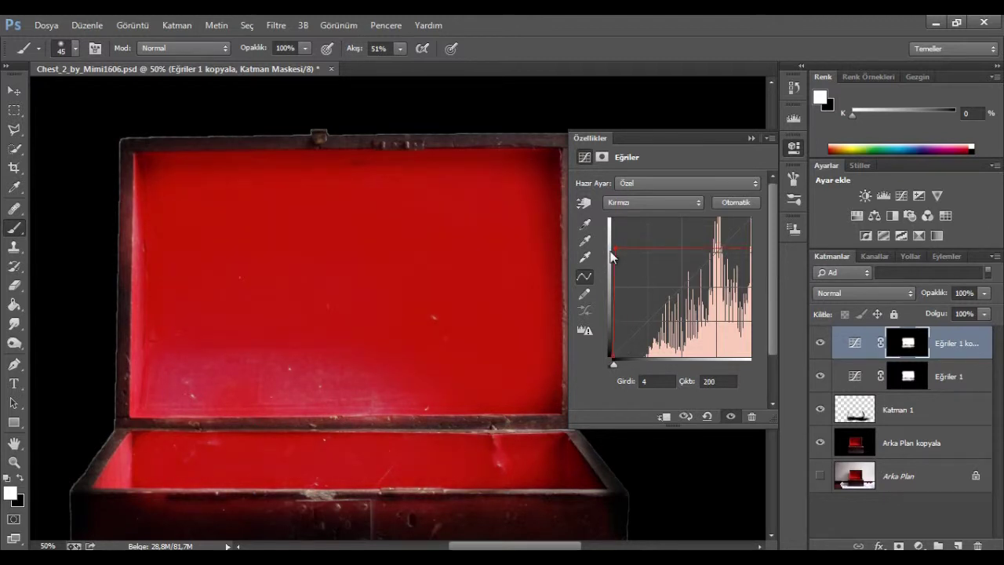
click(910, 343)
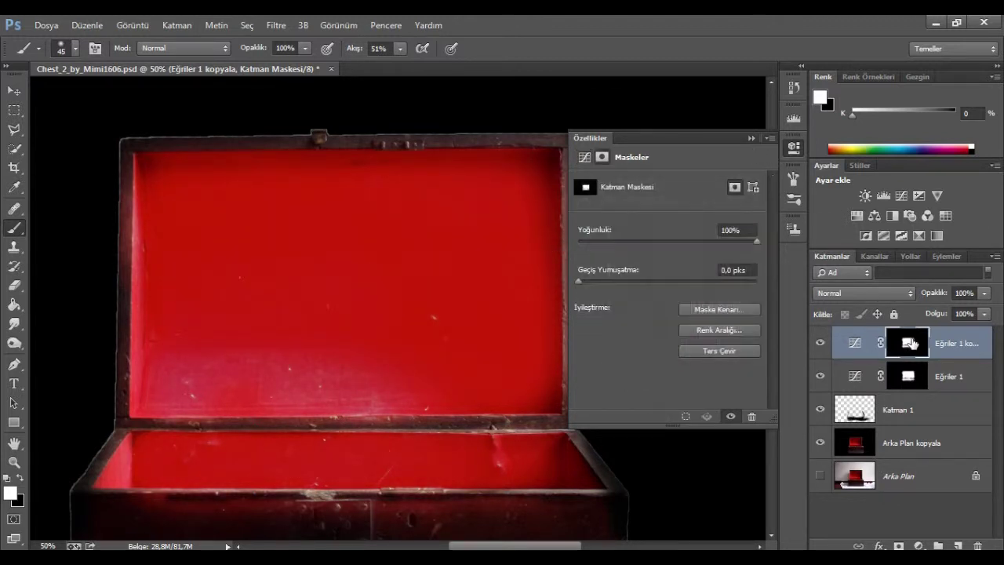
- Paint black on the duplicate's mask with a 189 brush, then add empty layer Katman 2
key(x)
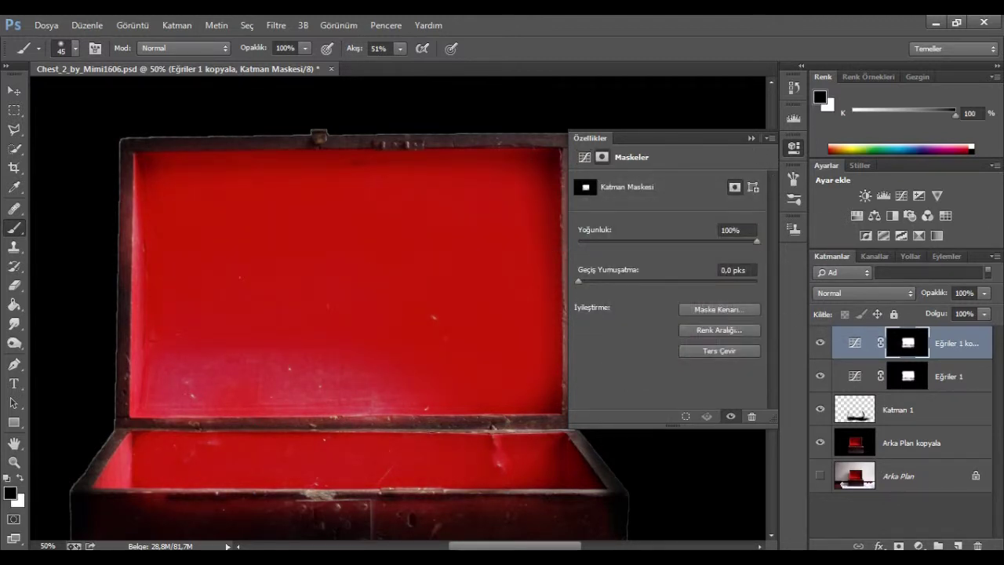
drag(332, 481, 370, 481)
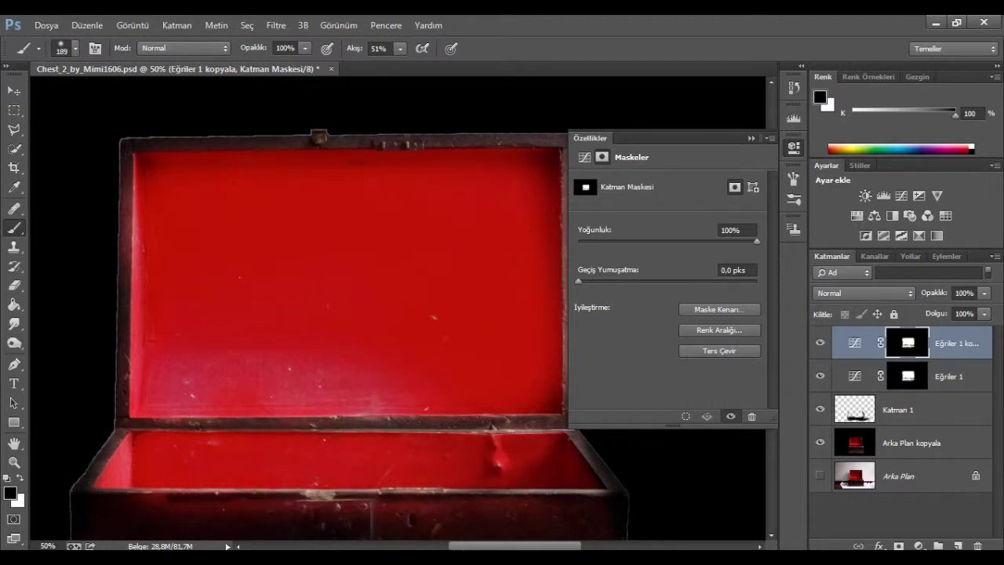
drag(438, 210, 385, 268)
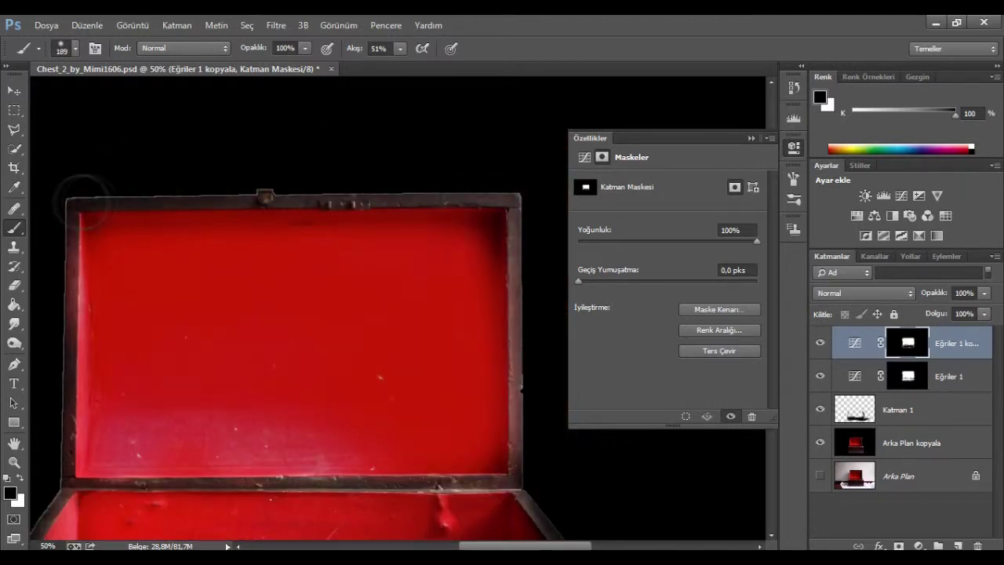
click(751, 138)
key(ctrl+minus)
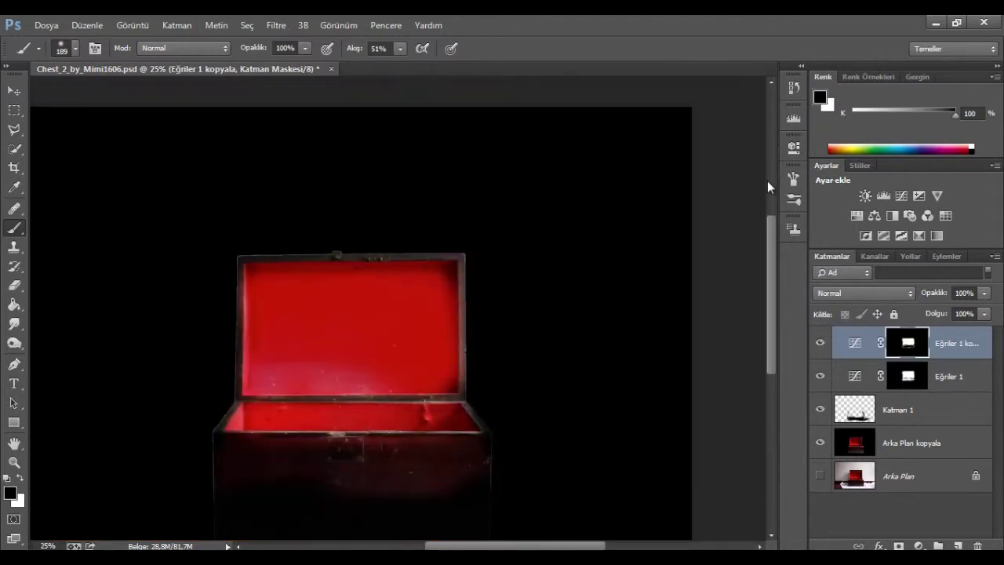
click(958, 545)
key(ctrl+plus)
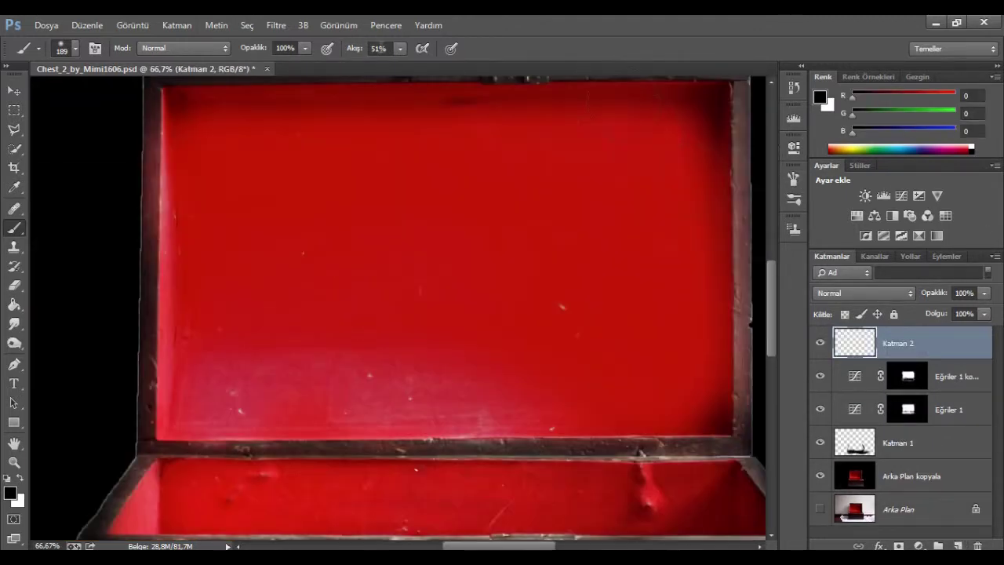
- Set brush flow to 10% and size 81, sampling reds from the lid
text(10)
key(Return)
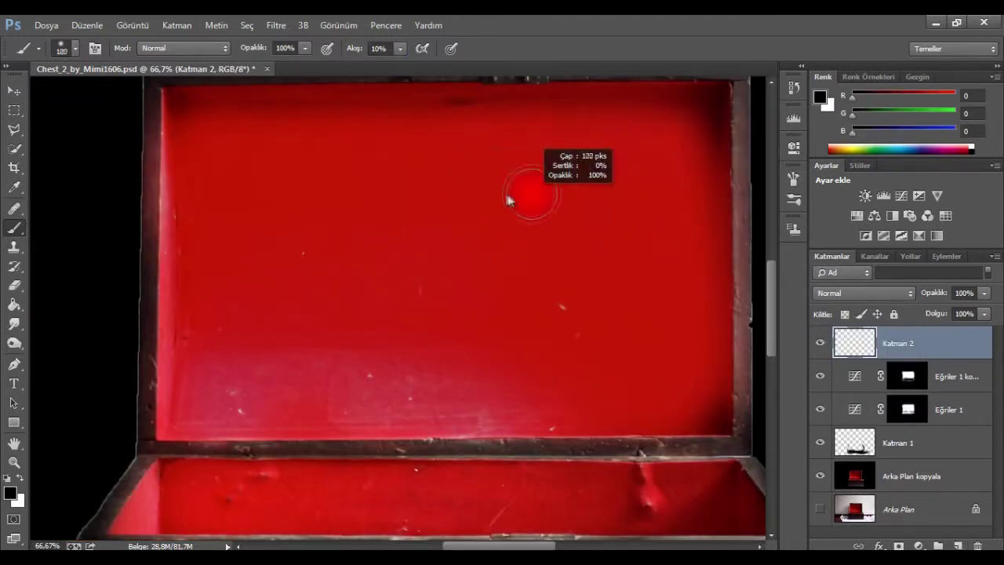
drag(522, 202, 567, 234)
alt+click(486, 330)
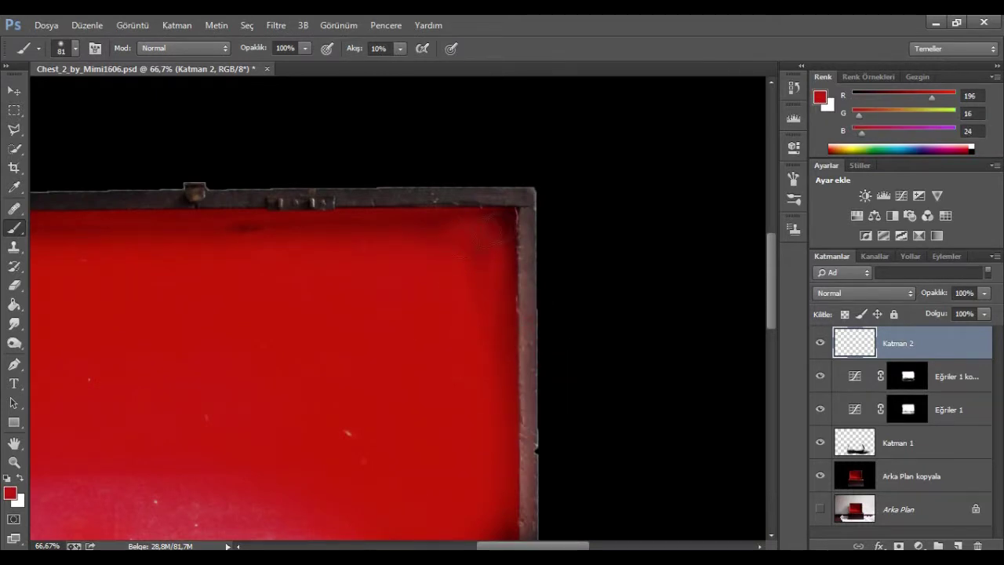
alt+click(474, 360)
scroll(469, 336, down, 5)
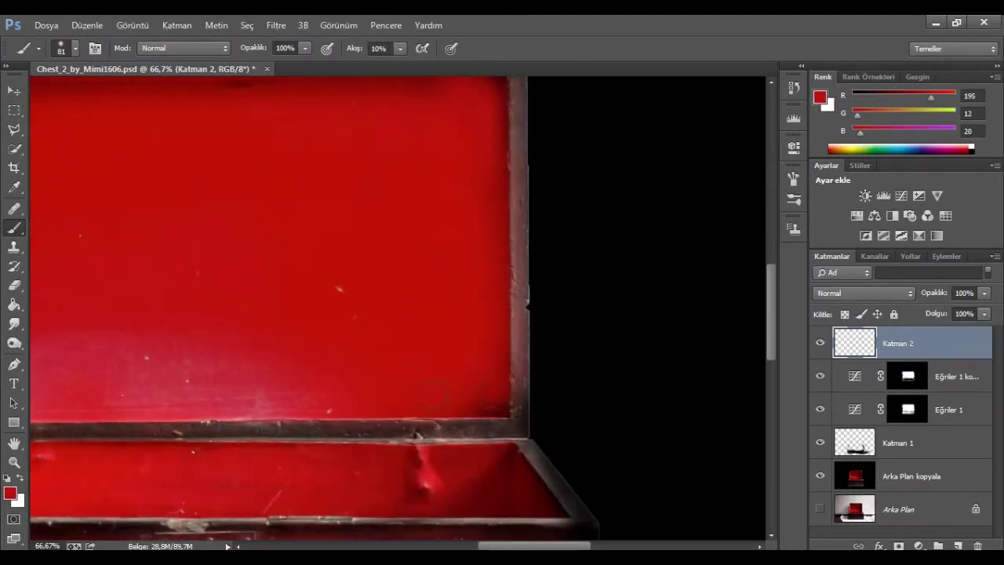
alt+click(483, 288)
scroll(426, 347, up, 5)
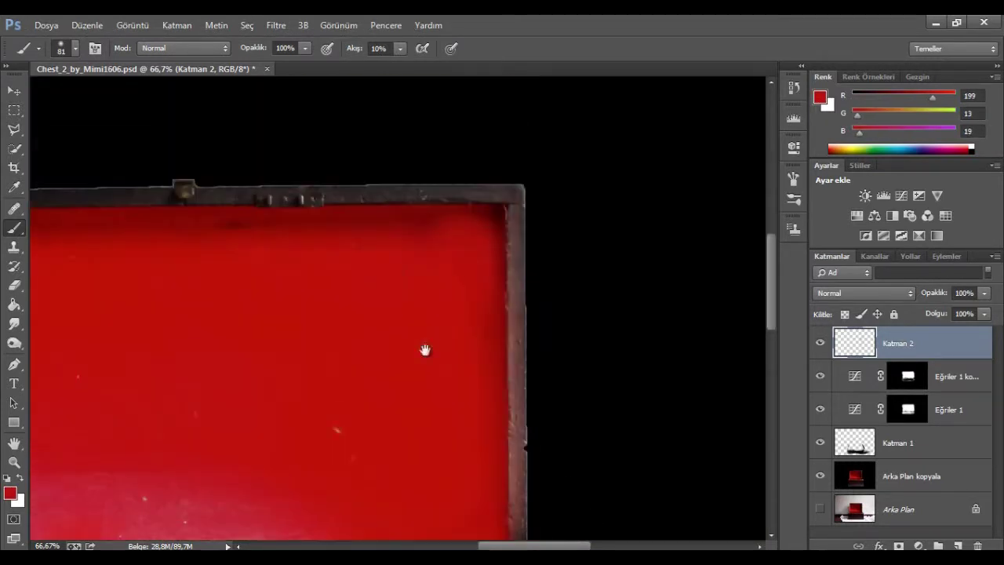
alt+click(452, 233)
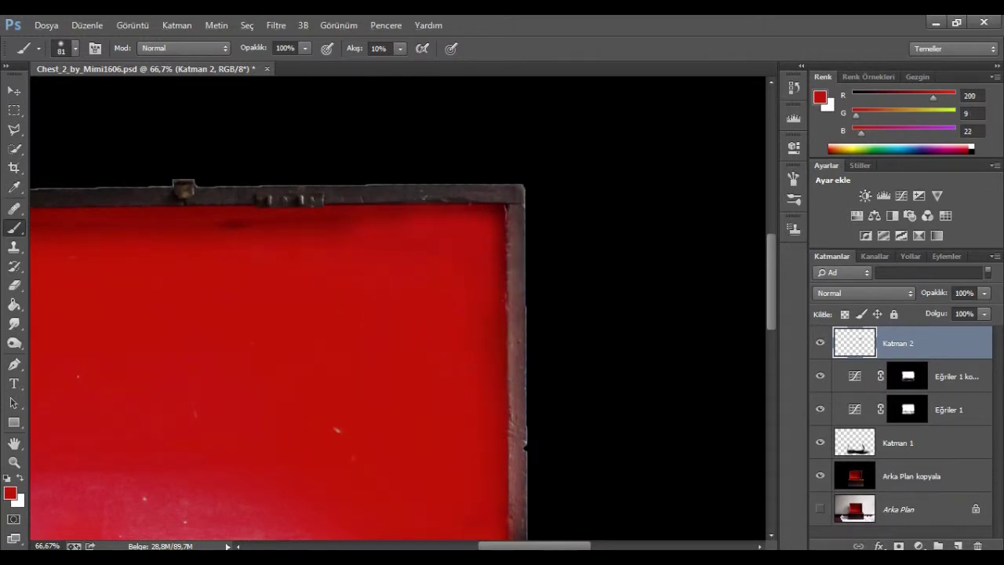
- Paint sampled red glow along the chest's left edge and lid border
drag(468, 317, 652, 356)
alt+click(374, 284)
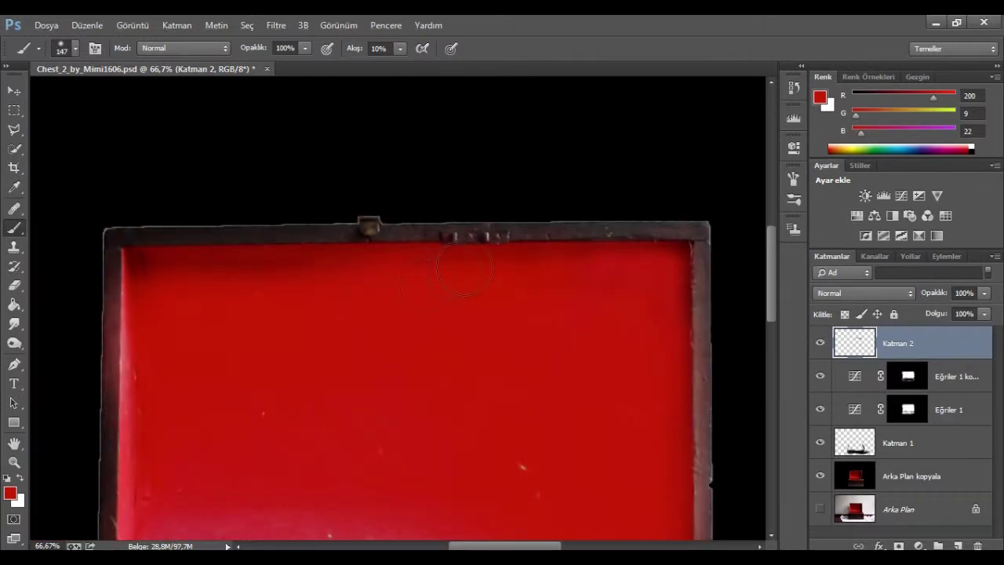
drag(322, 296, 455, 316)
alt+click(280, 291)
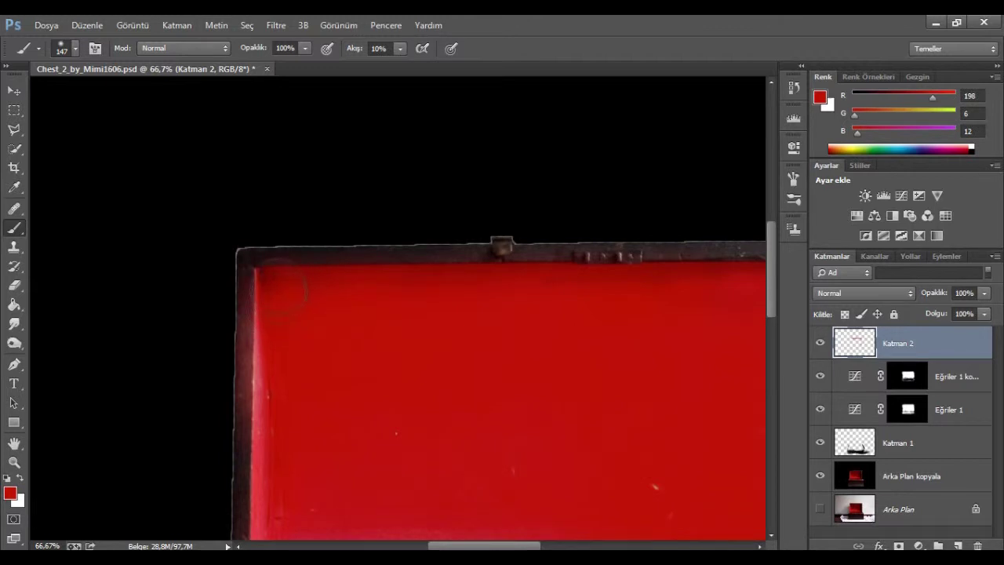
alt+click(242, 444)
drag(247, 408, 225, 291)
alt+click(278, 427)
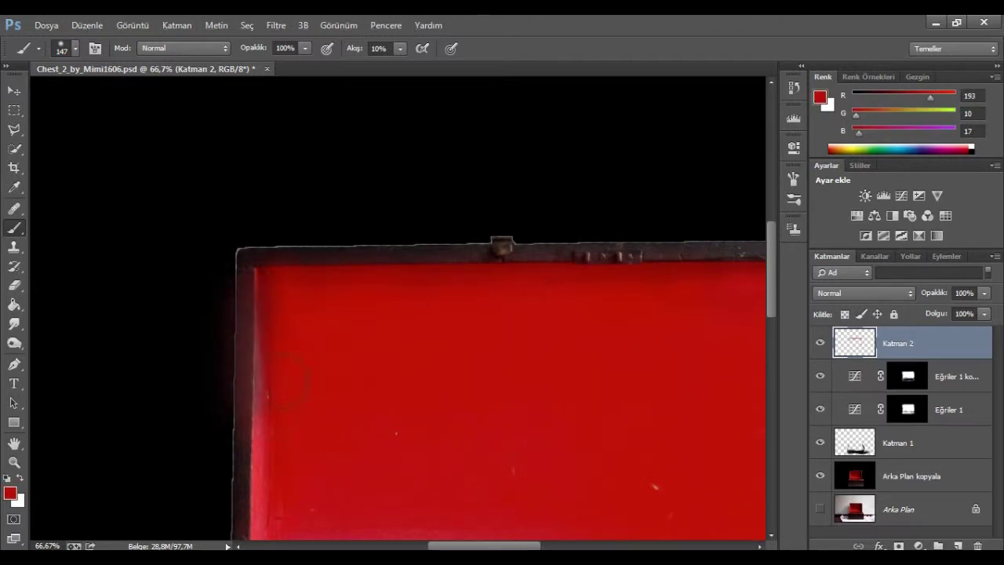
alt+click(243, 426)
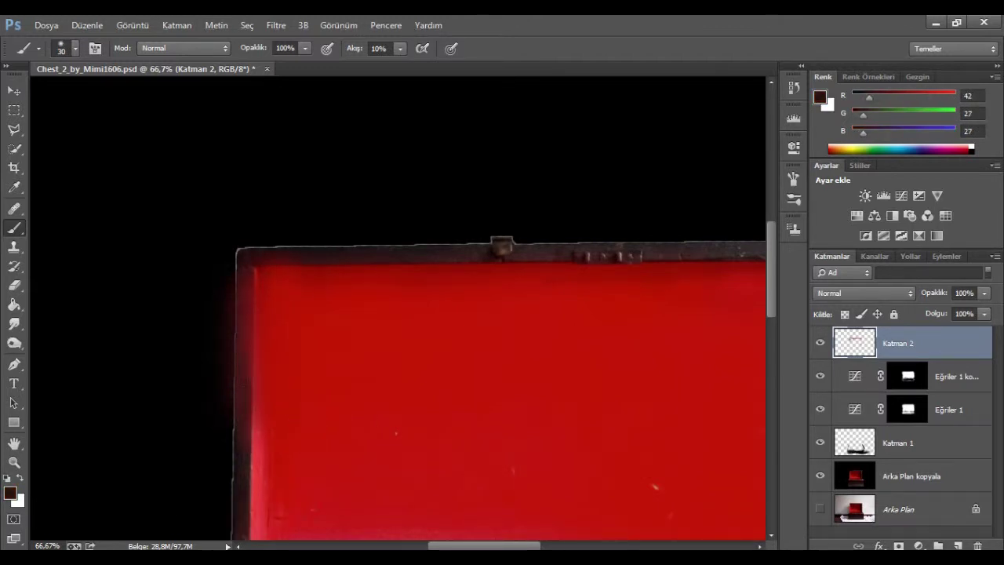
- Enlarge the brush to 60 and sample darker reds across the lid and interior
key(bracketright)
key(bracketright)
key(bracketright)
alt+click(308, 290)
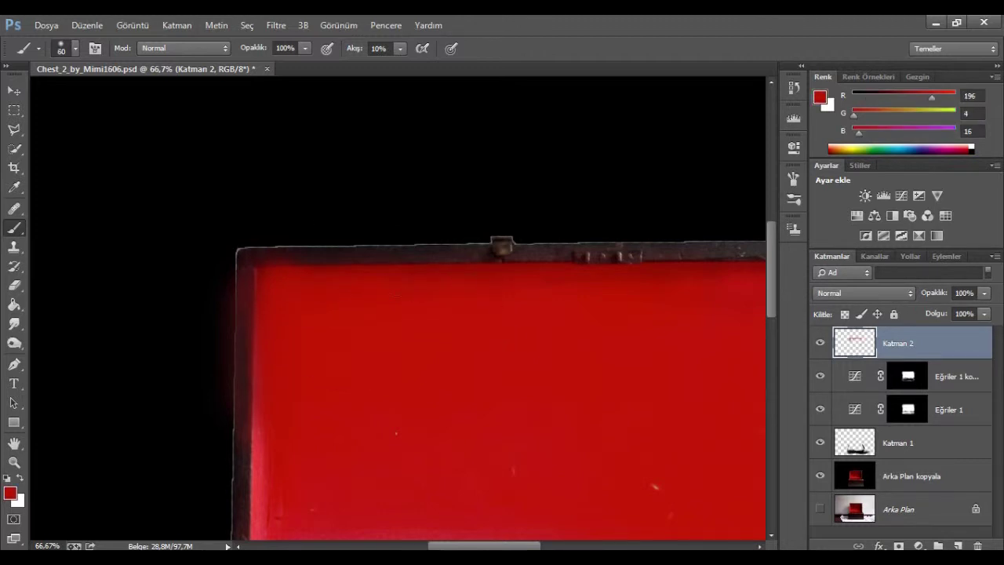
drag(565, 328, 368, 358)
drag(470, 365, 384, 382)
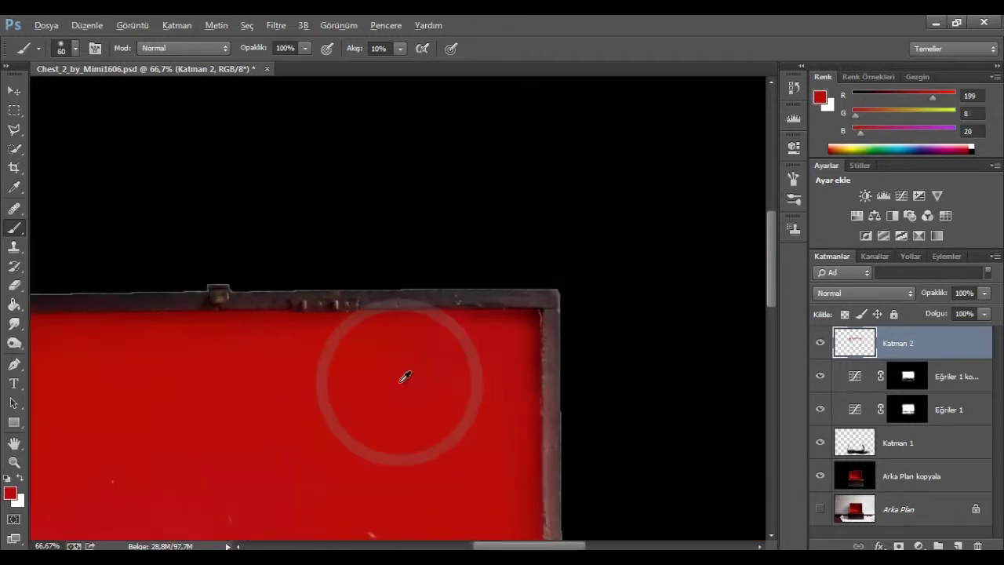
alt+click(477, 324)
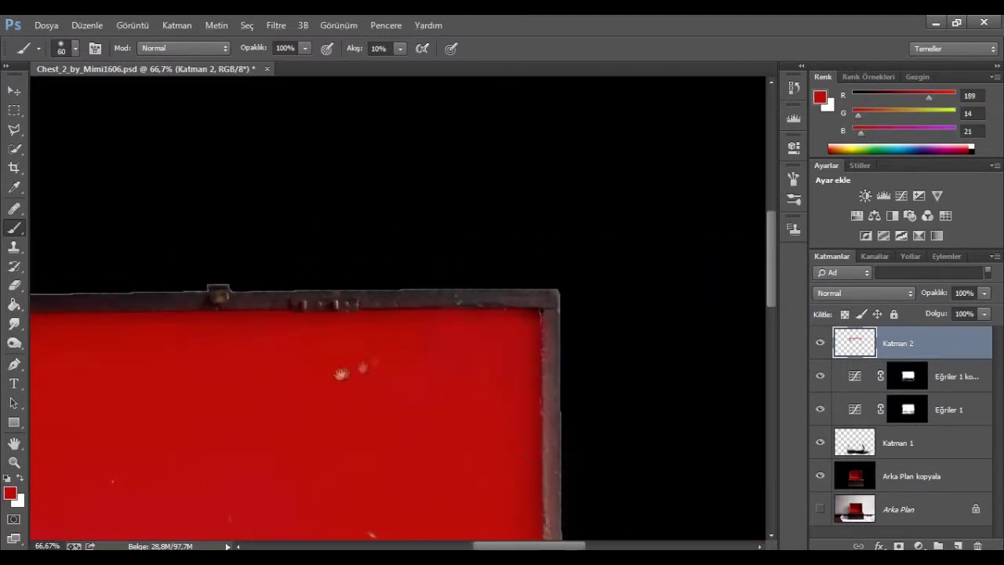
drag(340, 373, 495, 226)
alt+click(496, 226)
- Paint deep red along the lid's lower area with a 126 brush, then view the whole chest
key(bracketright)
key(bracketright)
key(bracketright)
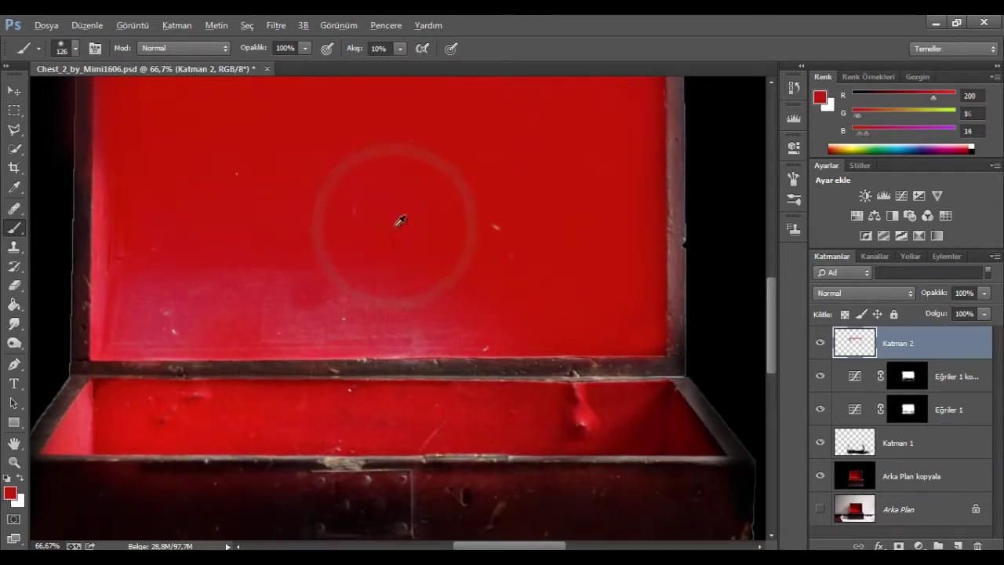
alt+click(399, 217)
drag(431, 314, 157, 330)
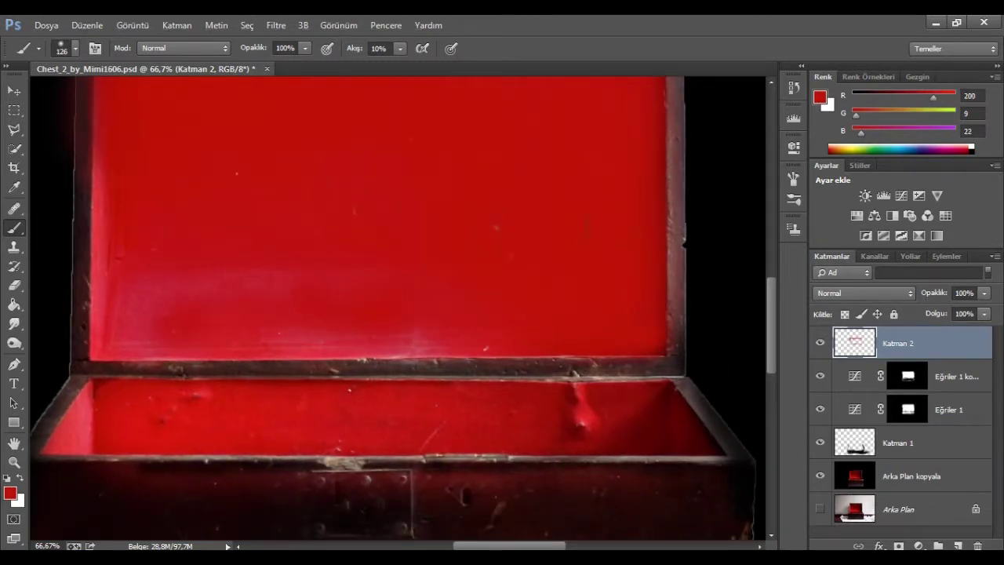
key(ctrl+minus)
key(ctrl+minus)
key(ctrl+minus)
drag(486, 205, 455, 233)
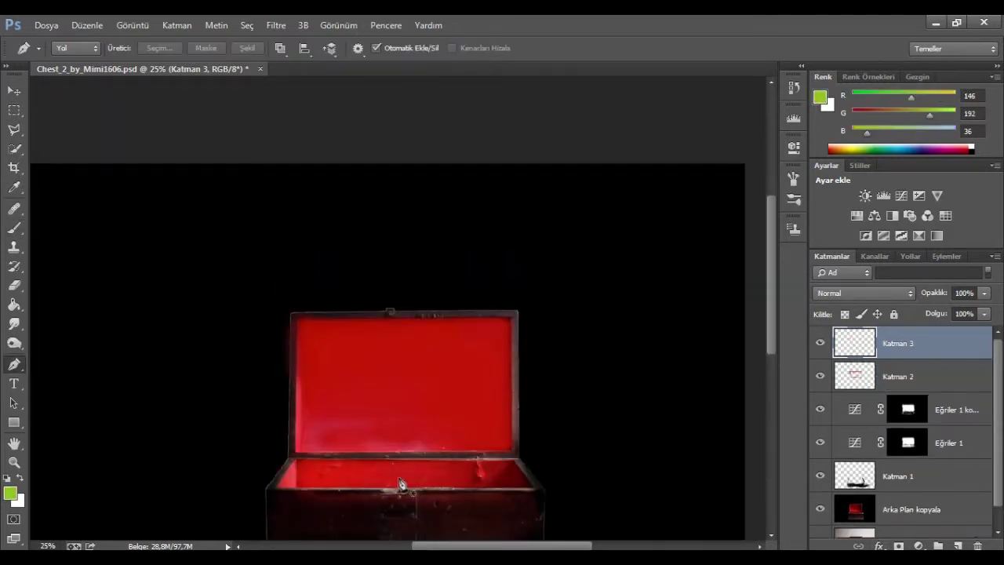
click(379, 476)
- Draw a spiral Pen path rising from the chest and stroke it with a green brush
drag(460, 454, 463, 428)
drag(358, 381, 424, 345)
drag(459, 295, 423, 264)
mouse_move(358, 229)
mouse_down()
mouse_move(404, 206)
mouse_move(415, 162)
mouse_up()
right_click(414, 182)
click(531, 289)
key(Return)
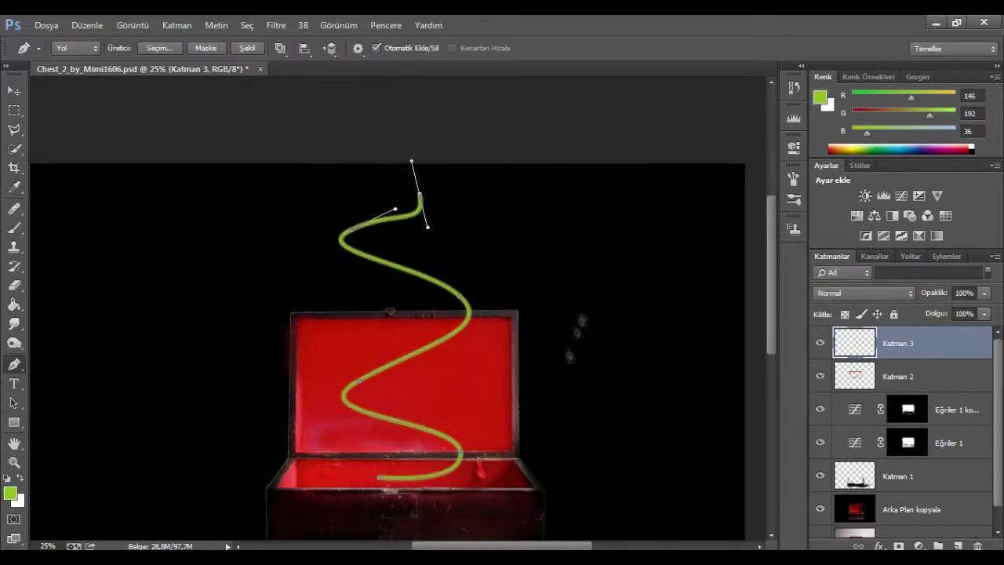
right_click(411, 160)
key(Escape)
key(Escape)
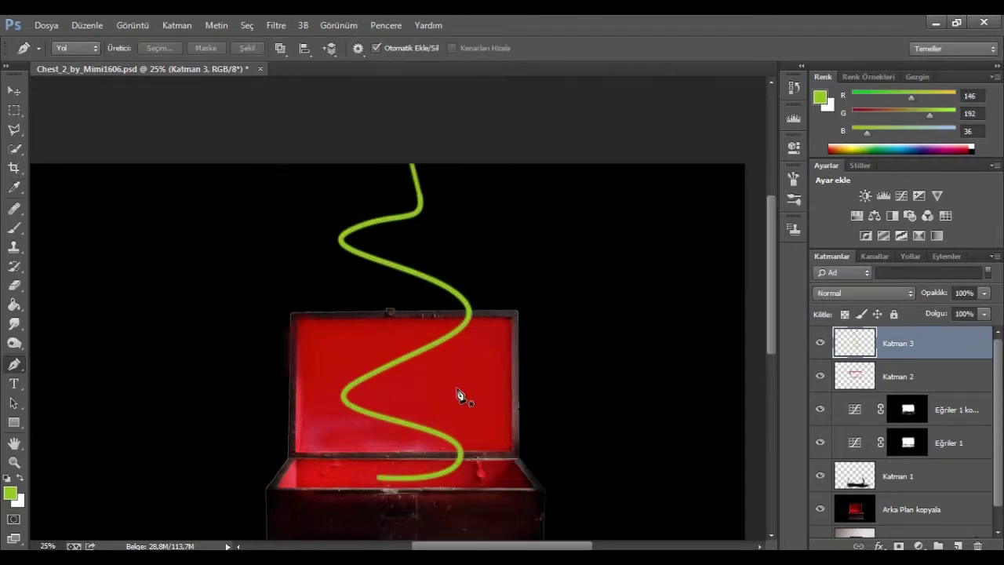
- Set a light blue foreground colour and create new layer Katman 4
key(i)
click(10, 493)
drag(506, 267, 510, 228)
click(475, 168)
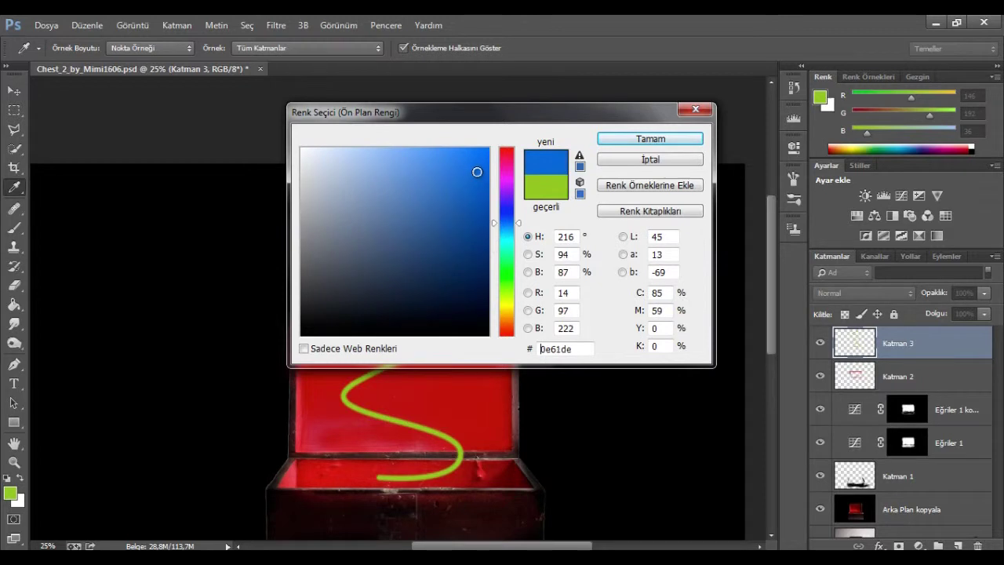
click(650, 139)
key(p)
key(ctrl+shift+alt+n)
click(374, 468)
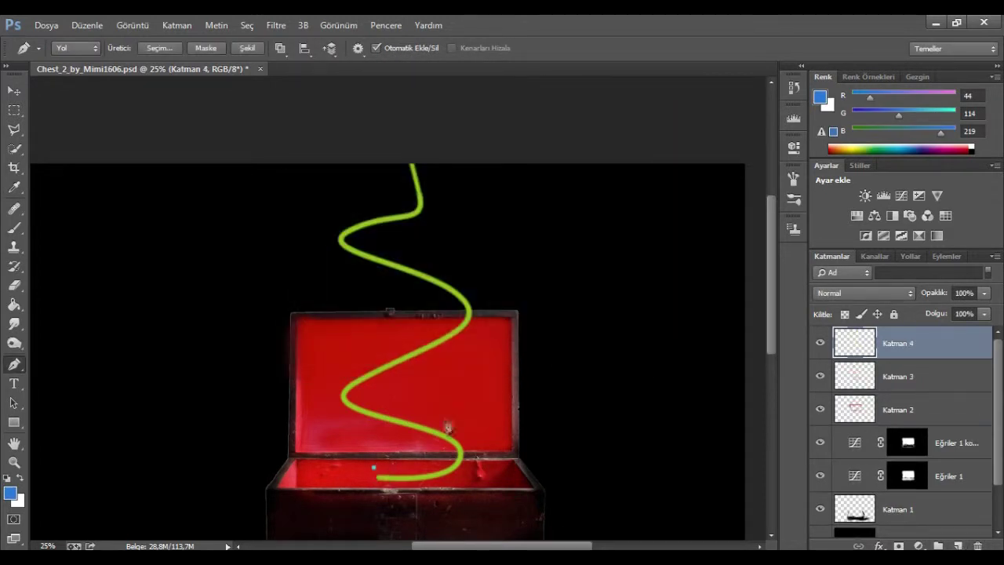
- Stroke a blue spiral path crossing the green one on Katman 4, then open its Layer Style
drag(438, 393, 400, 359)
drag(332, 304, 358, 296)
drag(447, 252, 457, 211)
drag(321, 197, 351, 163)
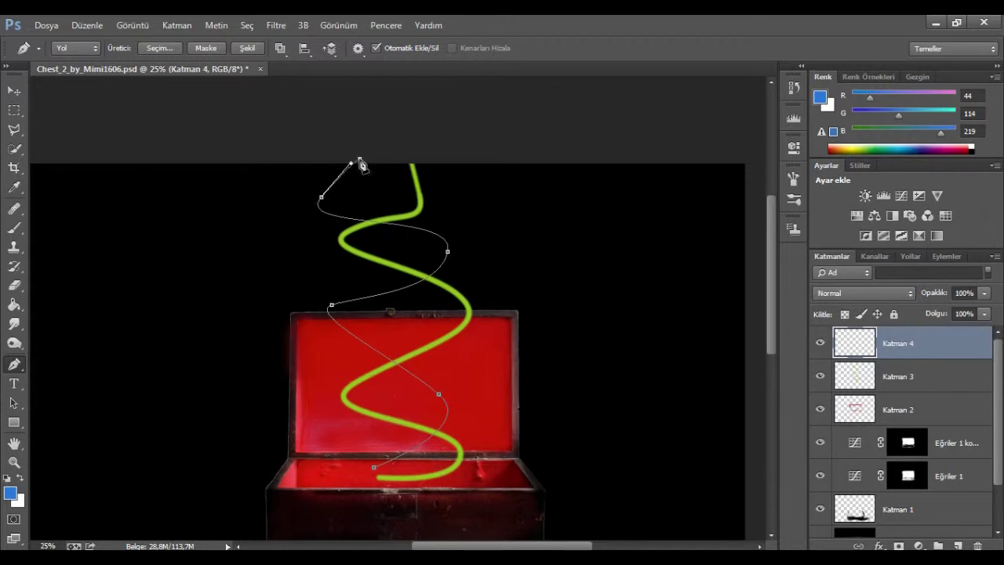
right_click(360, 159)
key(Escape)
key(Return)
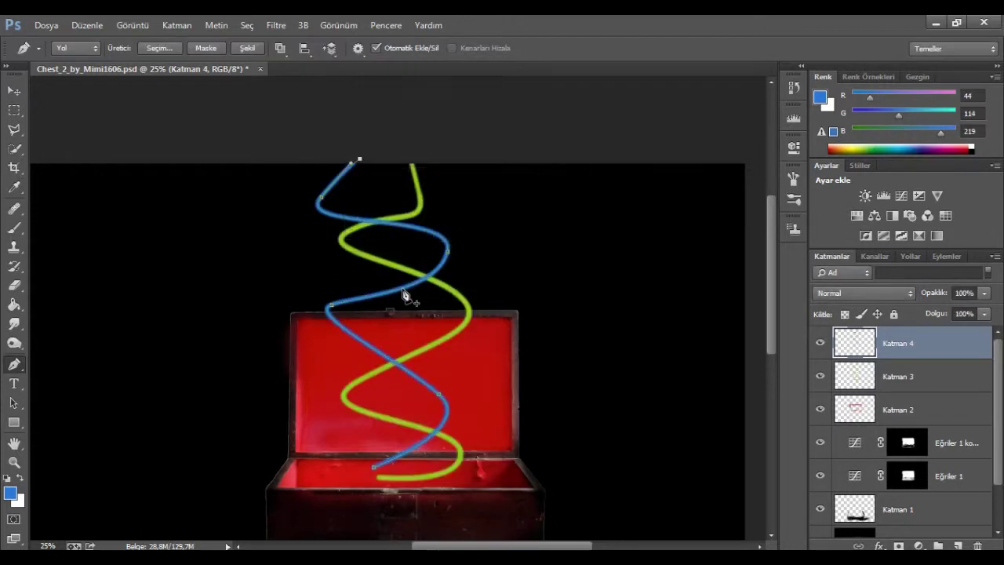
key(Escape)
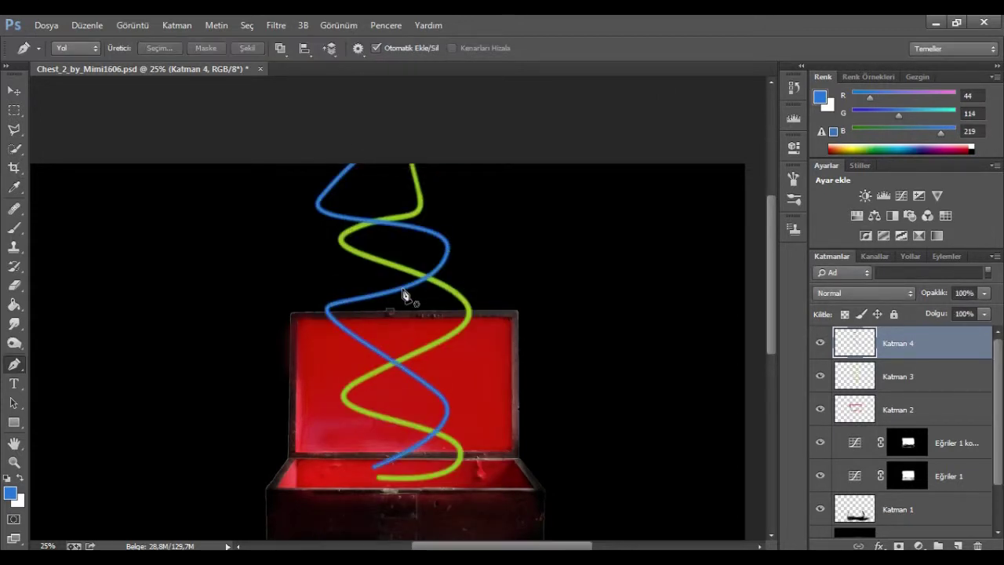
right_click(874, 343)
click(682, 203)
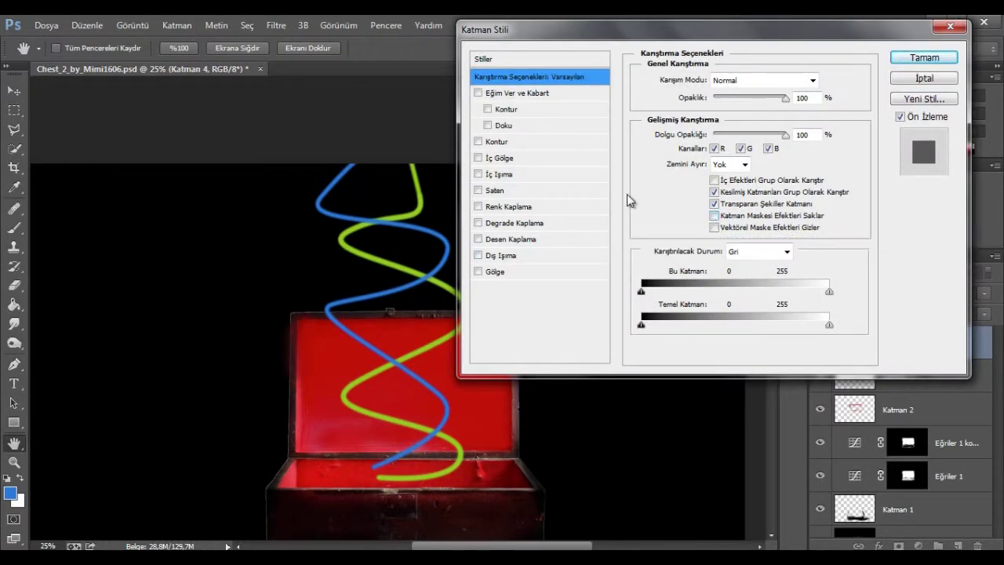
- Enable Inner Glow with 84% opacity and 86% range
click(478, 174)
mouse_move(703, 221)
mouse_down()
mouse_move(722, 228)
mouse_move(699, 223)
mouse_up()
drag(768, 102, 760, 100)
drag(735, 285, 760, 286)
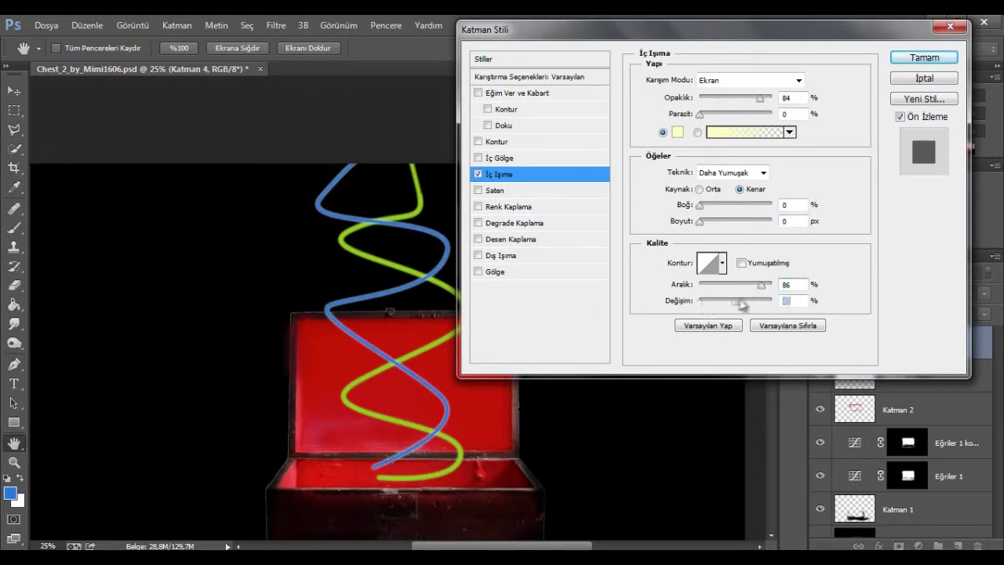
click(698, 302)
- Try several gradient presets for the inner glow, including Menekşe, Yeşil, Turuncu
click(729, 134)
click(531, 129)
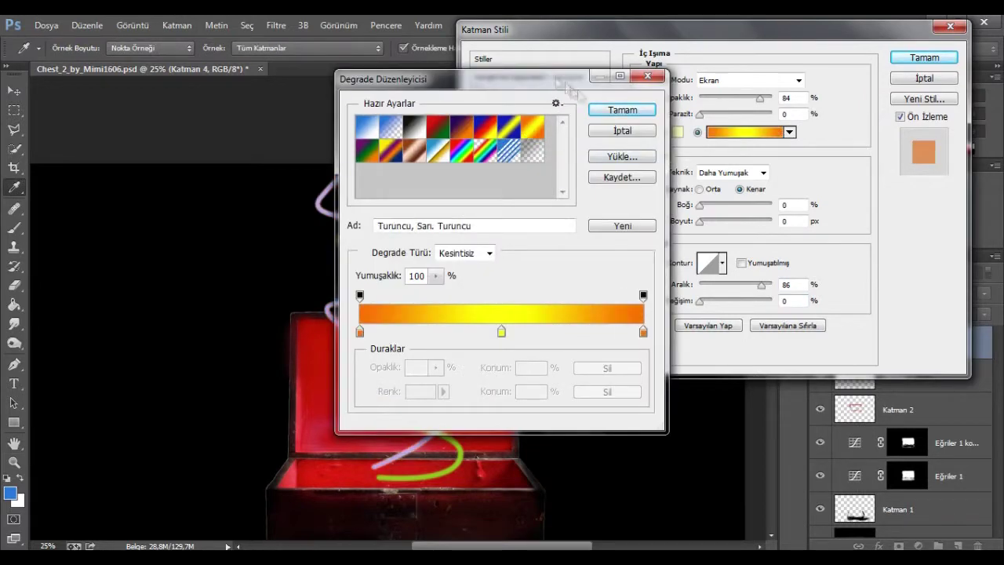
drag(556, 78, 806, 96)
click(669, 164)
click(617, 163)
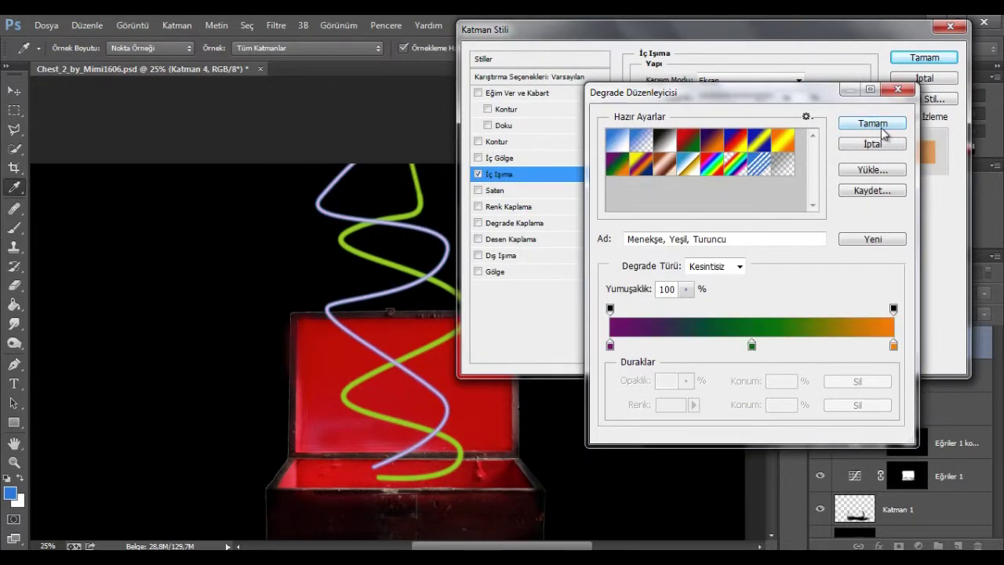
click(642, 146)
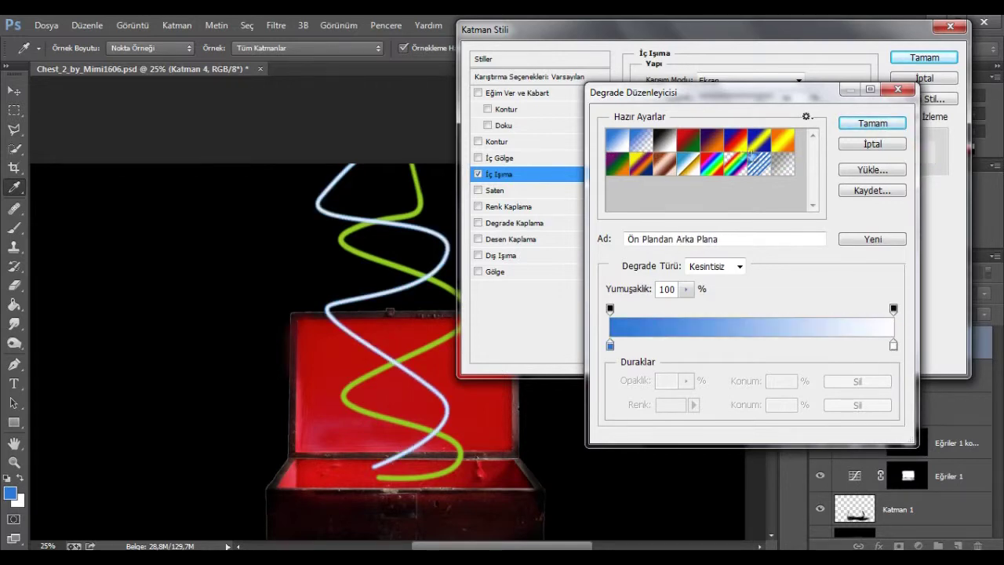
click(871, 145)
click(716, 137)
- Change the glow gradient's starting colour to magenta
double_click(610, 345)
drag(507, 304, 507, 178)
click(489, 202)
click(462, 163)
click(651, 139)
click(872, 123)
- Set the glow to Linear Dodge (Add), 49 px, 100% opacity, maximum range, and enable Inner Shadow
click(753, 80)
click(730, 135)
key(Down)
key(Down)
key(Down)
key(Down)
key(Down)
click(700, 301)
click(713, 224)
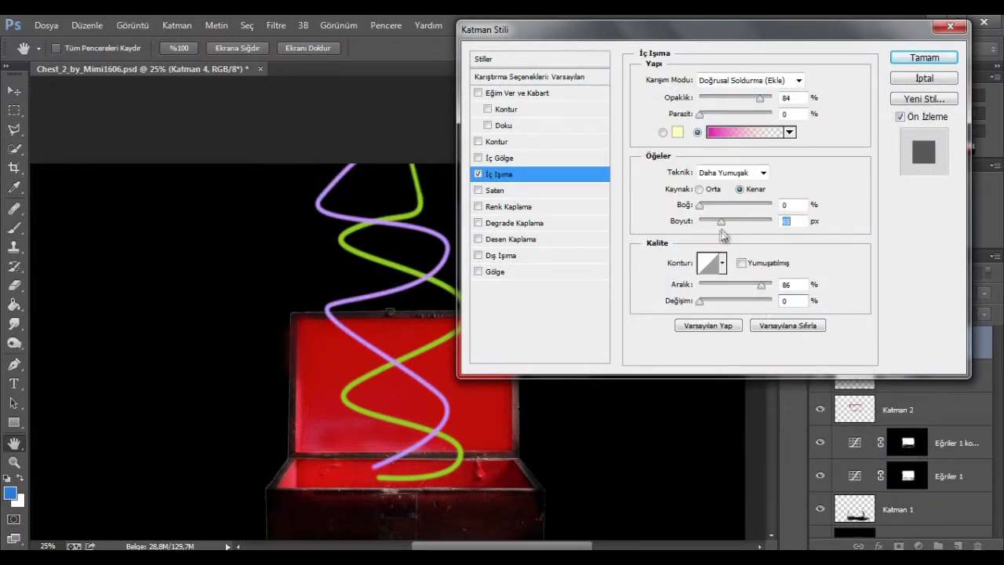
drag(723, 234, 717, 228)
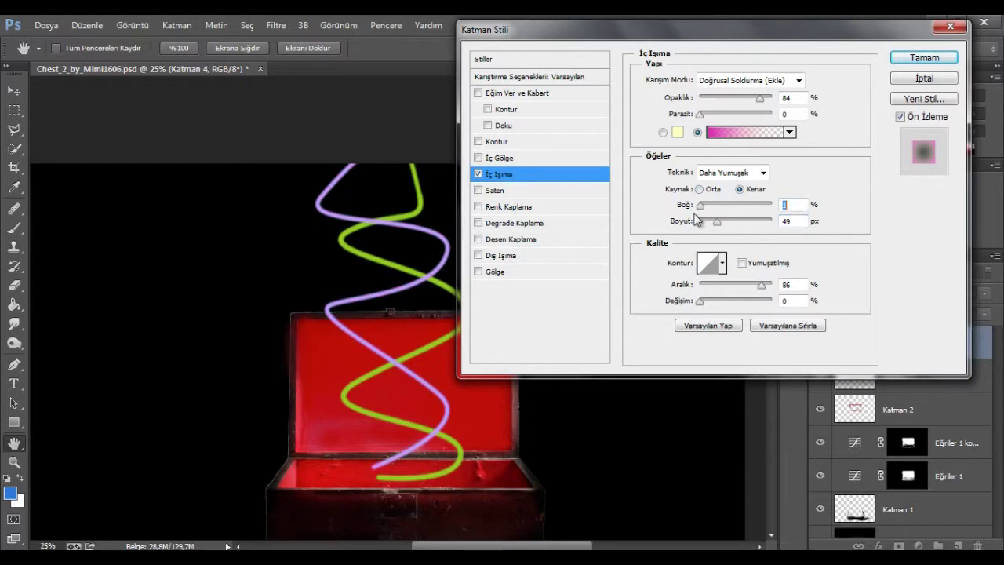
drag(759, 98, 781, 106)
drag(760, 285, 789, 289)
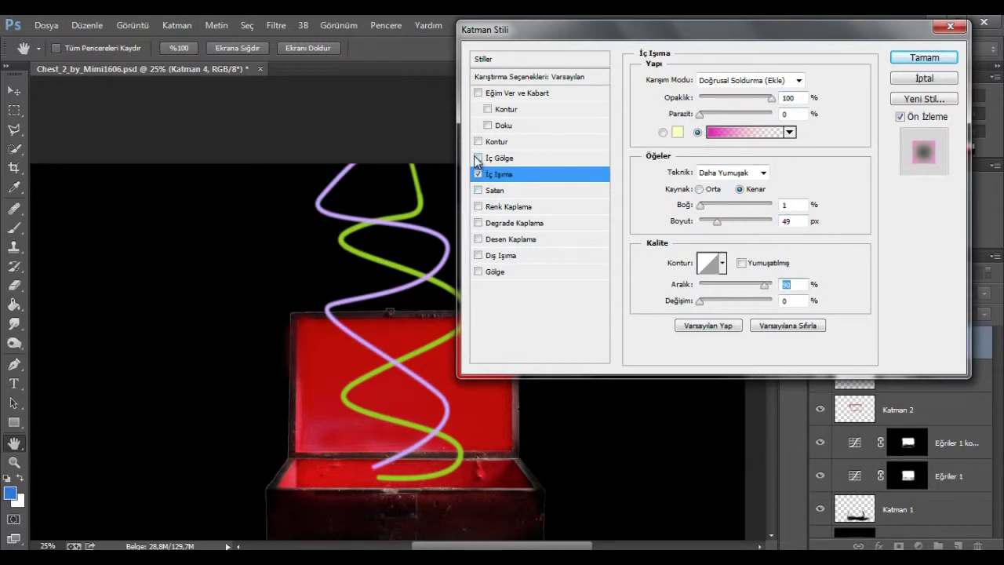
click(502, 158)
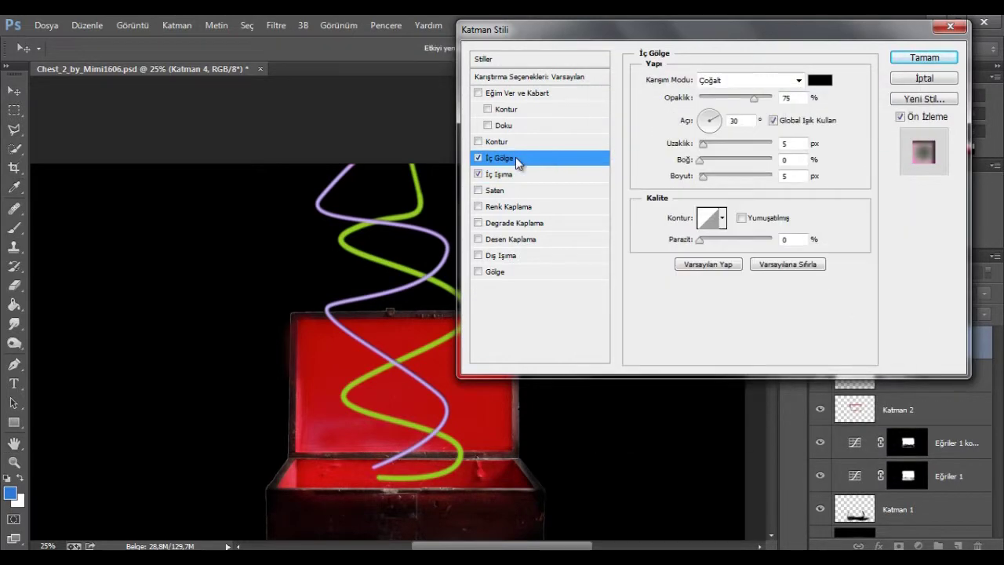
- Give Katman 4 a white inner shadow with more distance, 221 px size and 94% noise
click(820, 80)
click(304, 140)
click(631, 138)
mouse_move(702, 145)
mouse_down()
mouse_move(738, 149)
mouse_move(763, 176)
mouse_up()
drag(699, 239, 767, 240)
drag(699, 143, 731, 143)
- Try an outer glow at 51% opacity in Yumuşak Işık, then disable it and apply the style
click(478, 256)
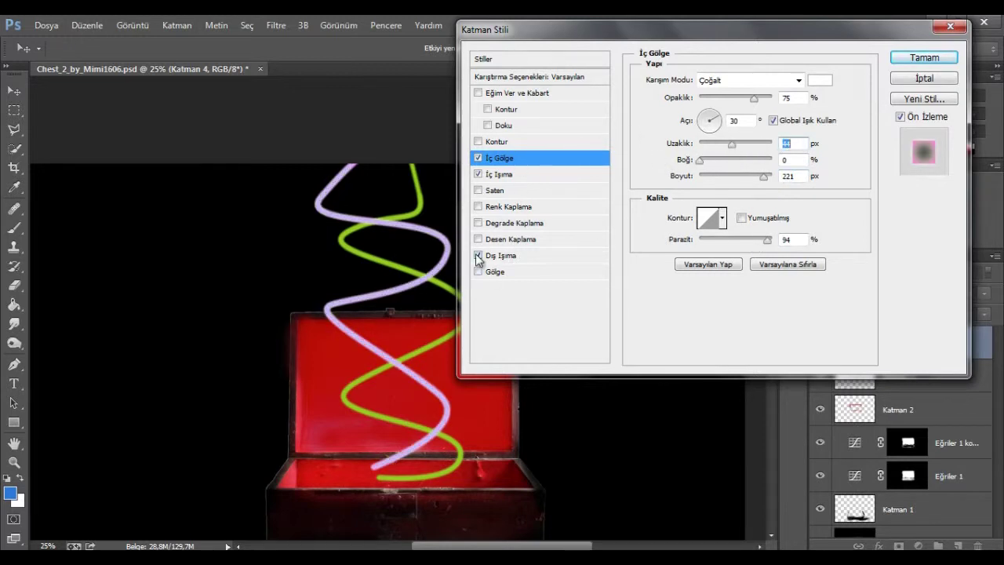
click(494, 256)
drag(734, 270, 776, 288)
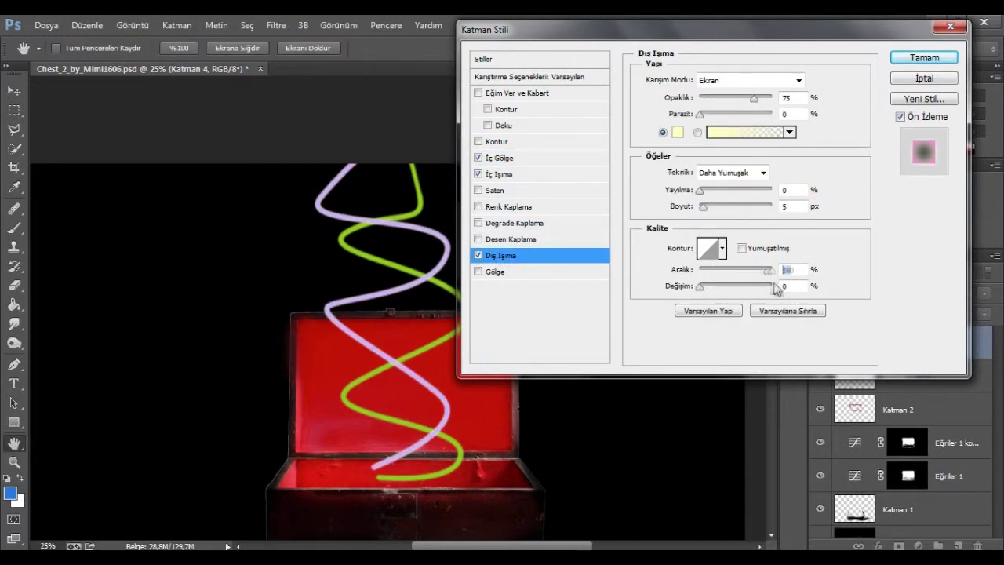
text(87)
drag(754, 98, 736, 98)
click(749, 80)
click(737, 234)
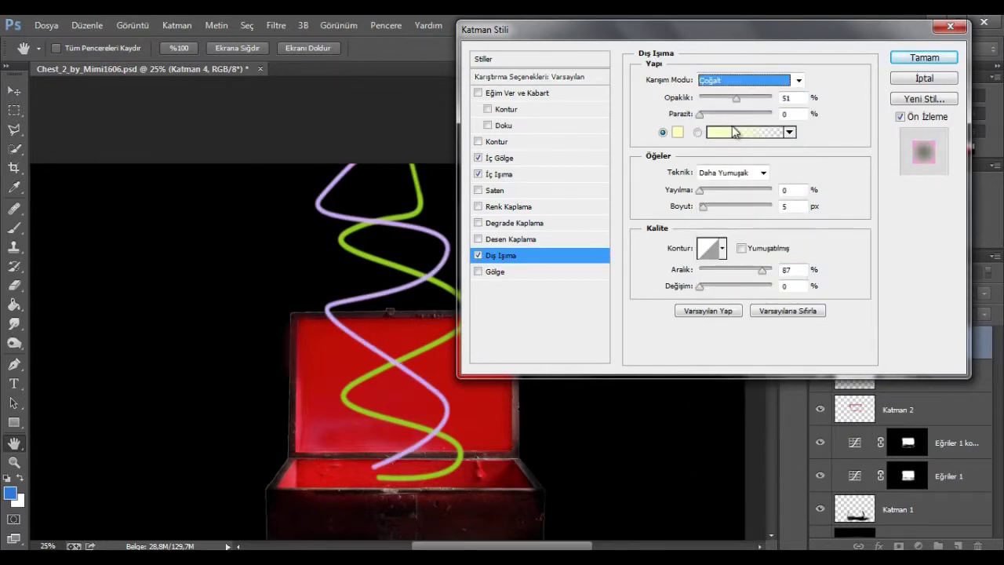
key(Down)
key(Down)
key(Down)
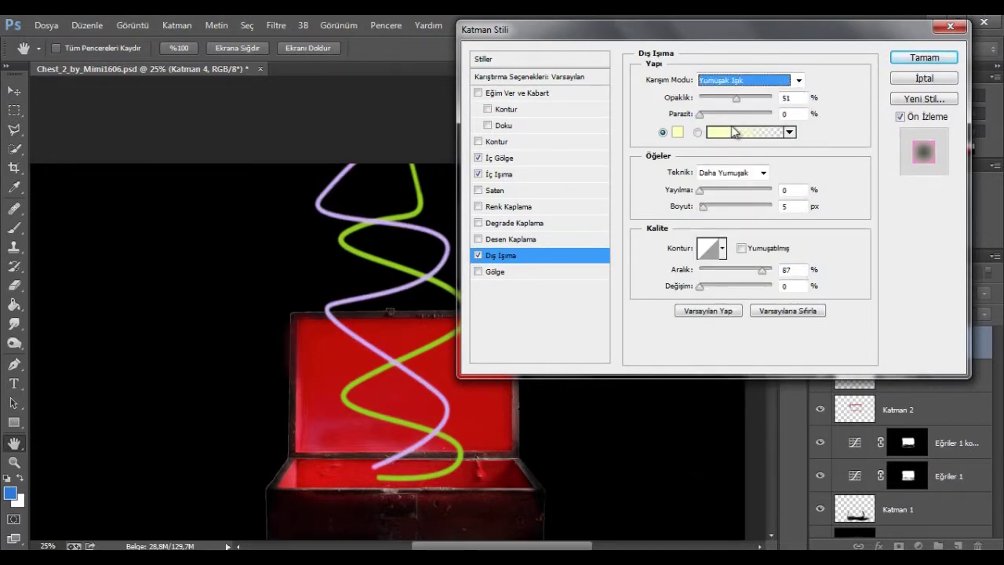
click(938, 59)
click(842, 423)
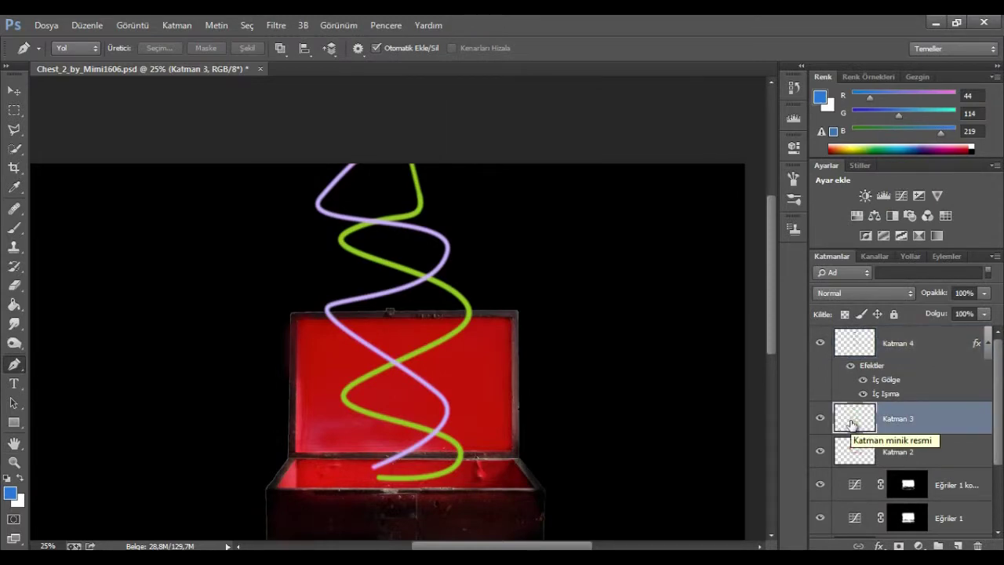
- Open Katman 3's layer style and switch its inner glow to a gradient
right_click(852, 425)
click(855, 68)
click(494, 175)
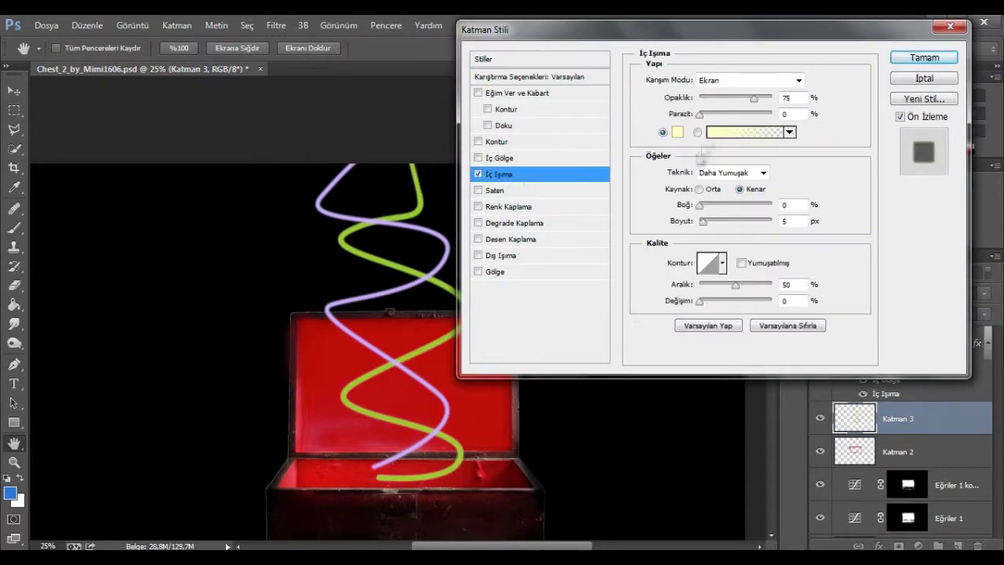
click(741, 135)
click(611, 346)
double_click(610, 346)
- Set the inner glow gradient stop colour to gold deaa3a
drag(507, 104, 655, 90)
click(654, 227)
click(623, 208)
click(569, 162)
click(654, 259)
click(611, 239)
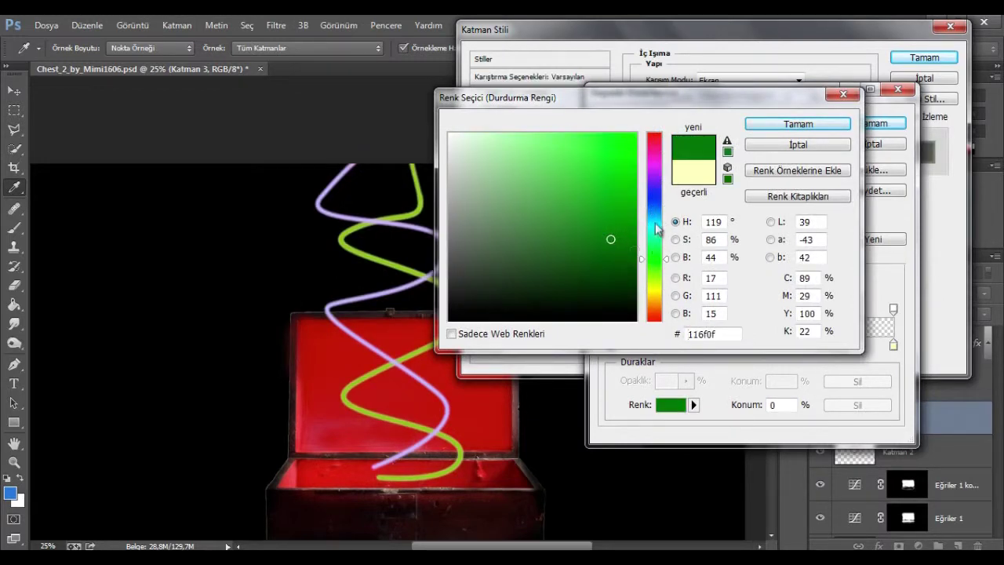
click(654, 174)
click(625, 186)
click(654, 299)
click(587, 157)
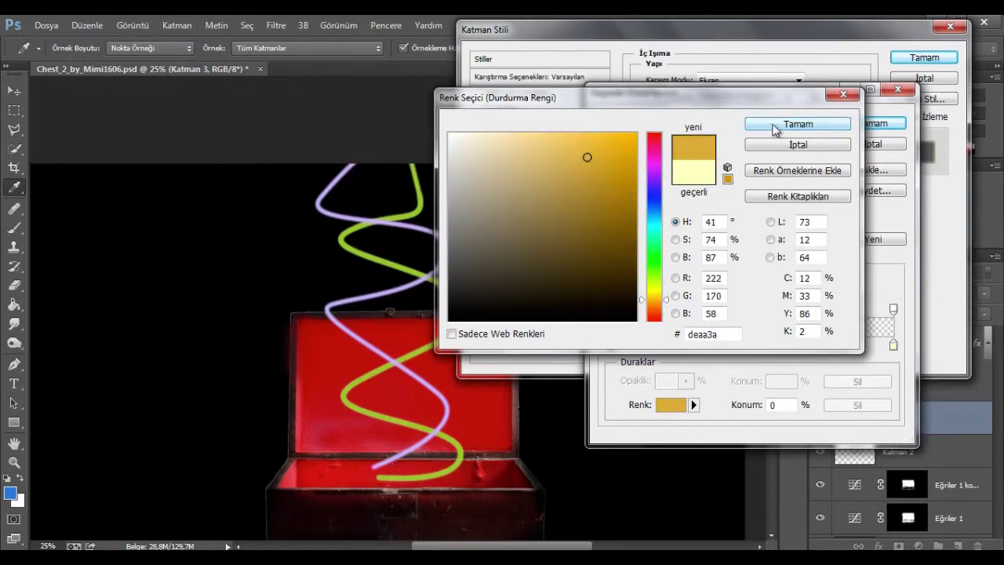
click(797, 124)
click(882, 123)
- Set the inner glow to 85% range, 100% opacity and Renk Soldurma blend
drag(739, 285, 761, 285)
drag(757, 97, 778, 100)
click(749, 80)
click(737, 211)
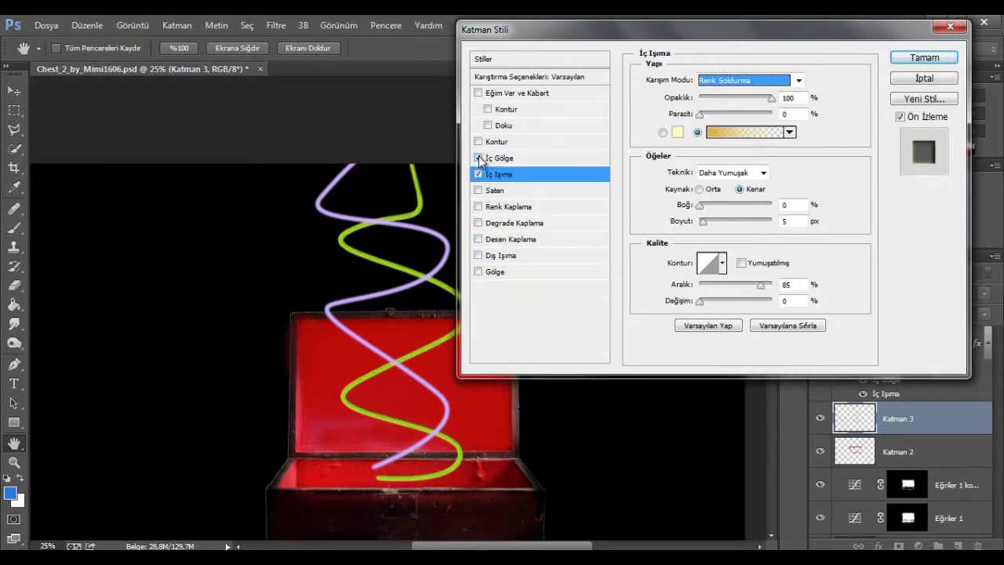
- Turn on an outer glow with a purple gradient
click(498, 256)
click(745, 132)
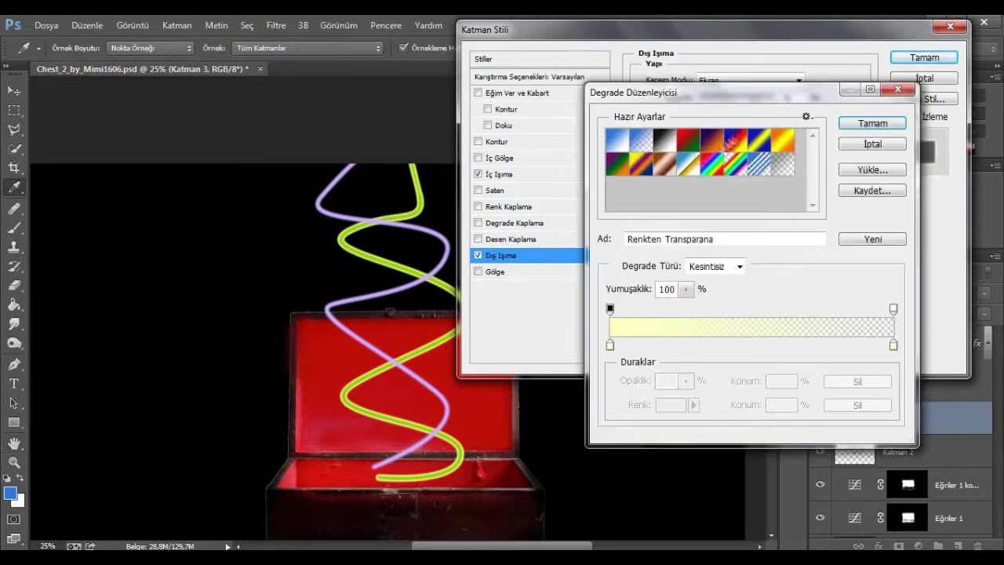
double_click(610, 345)
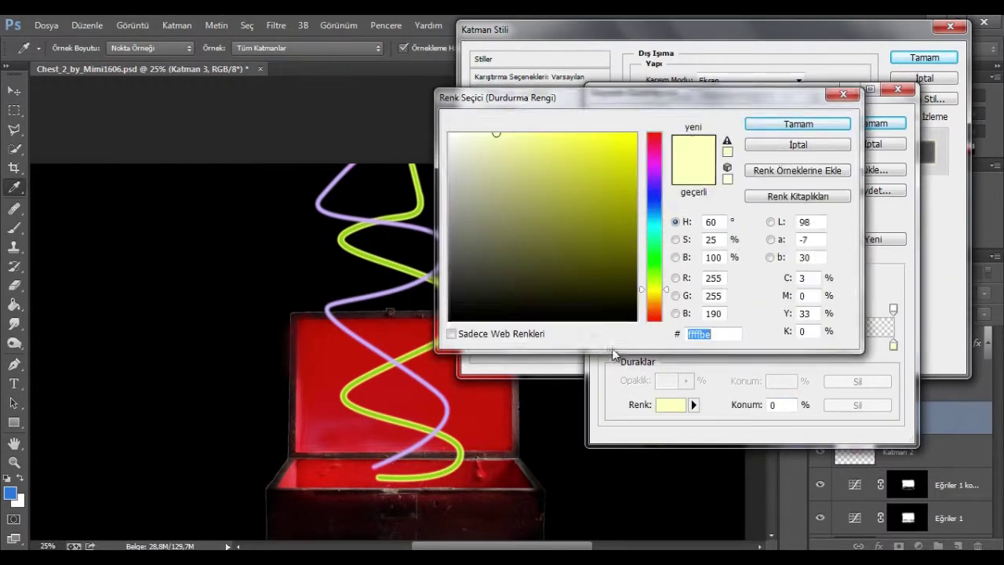
click(666, 185)
click(585, 172)
click(761, 125)
click(854, 126)
- Set the outer glow blend to Katı Karışım and apply the glow styles
click(749, 80)
click(726, 342)
key(Up)
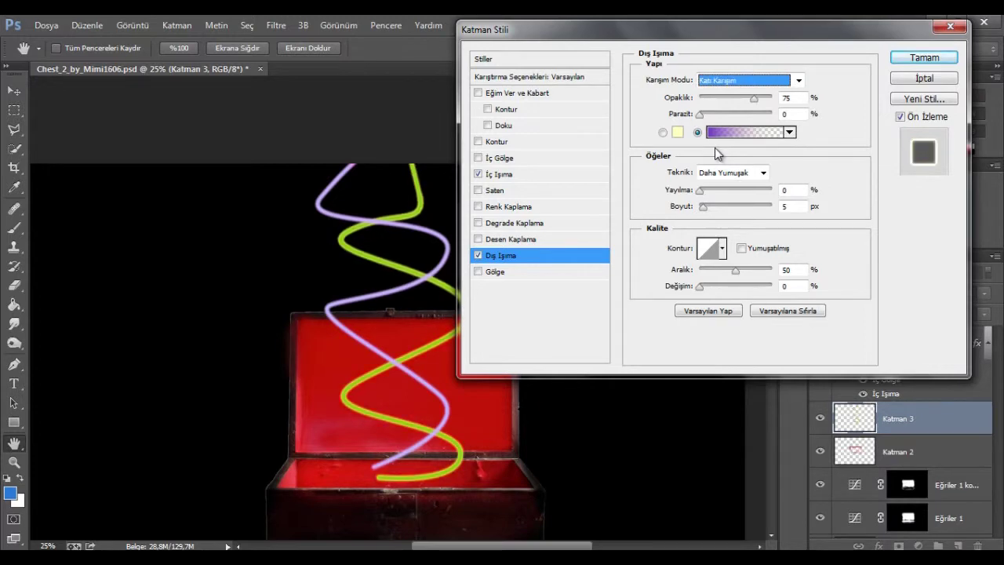
ctrl+click(855, 418)
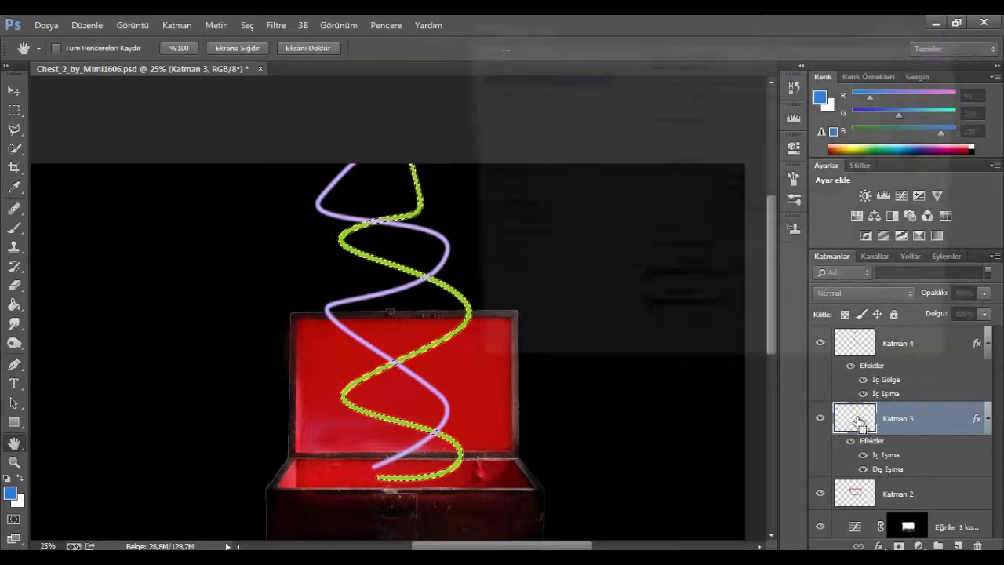
- Clear the green stroke's selection and pick the layer for painting bokeh
key(Escape)
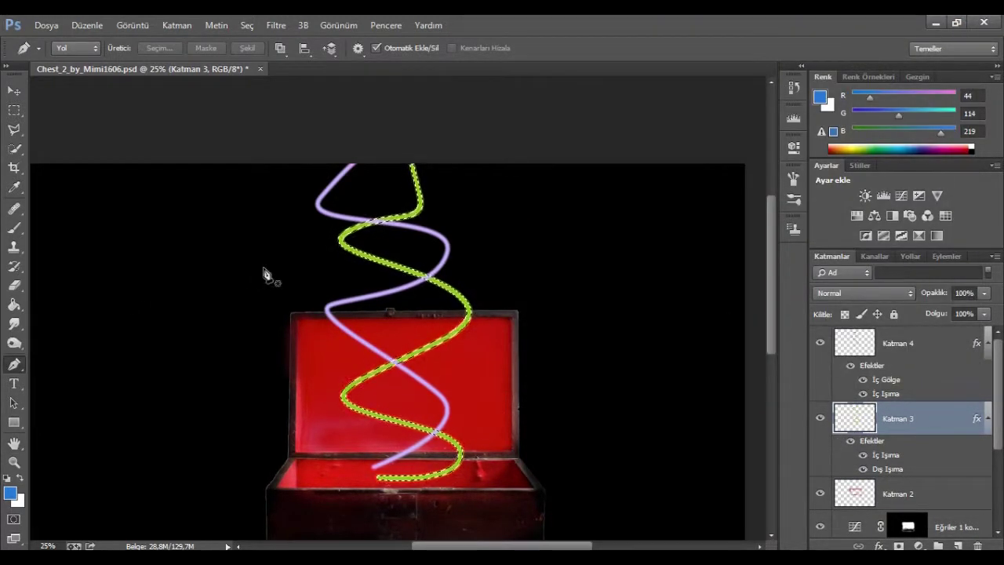
key(w)
right_click(255, 208)
click(287, 217)
double_click(925, 422)
click(926, 86)
ctrl+click(855, 418)
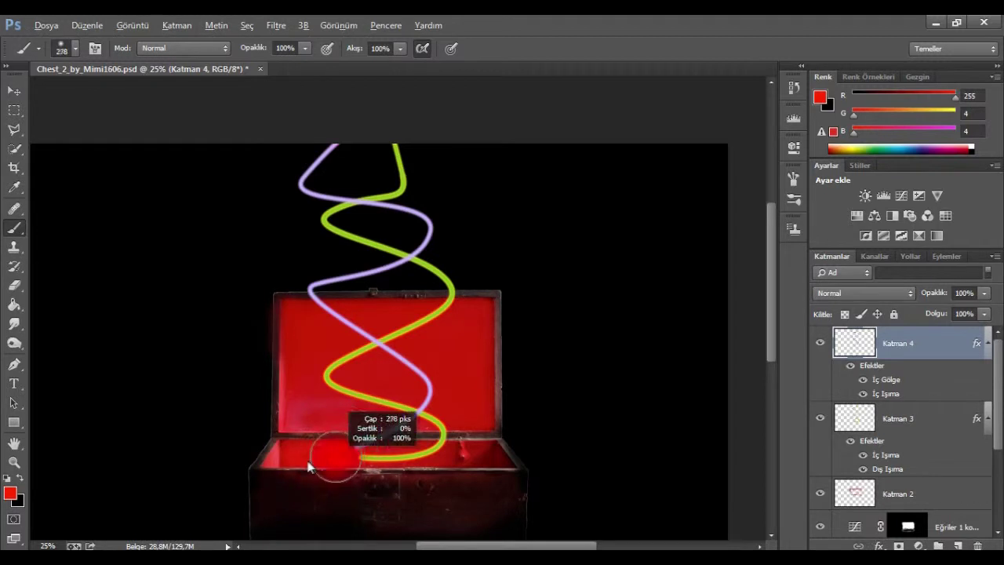
- Paint soft pink and orange bokeh dots around the chest, then move Katman 4 below Katman 2
drag(392, 471, 353, 196)
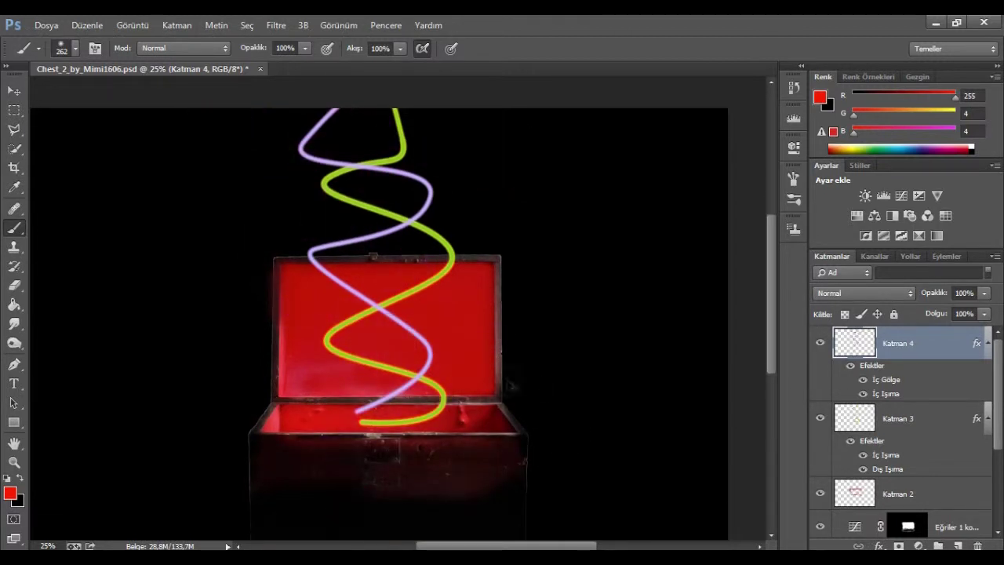
right_click(230, 325)
key(Return)
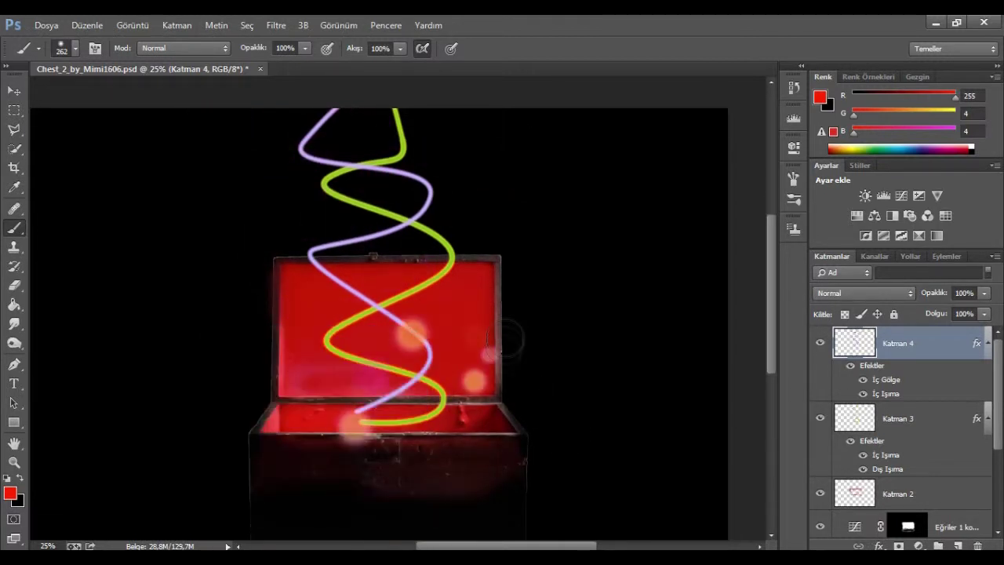
drag(357, 423, 490, 157)
drag(217, 119, 280, 157)
right_click(299, 162)
key(Return)
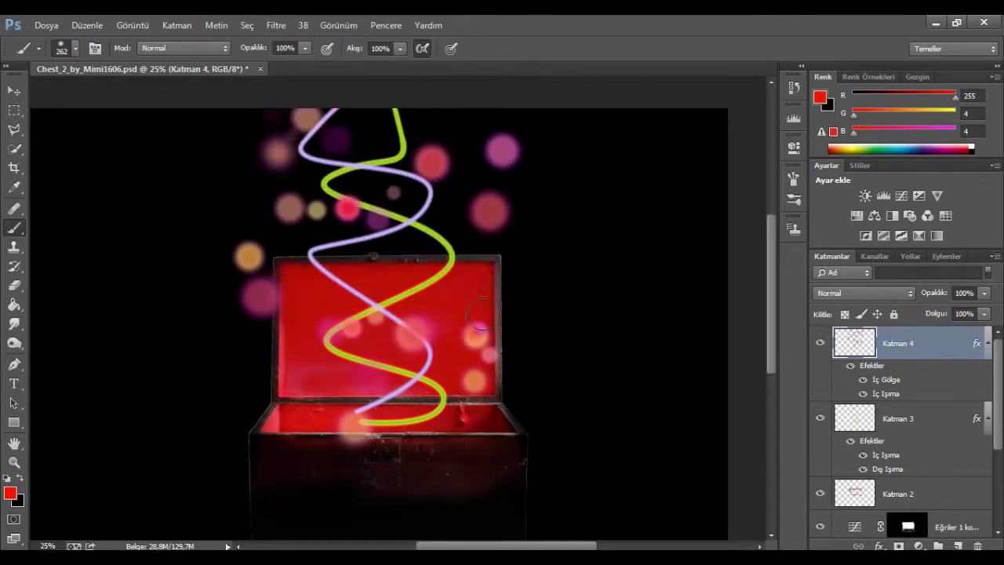
drag(934, 413, 849, 466)
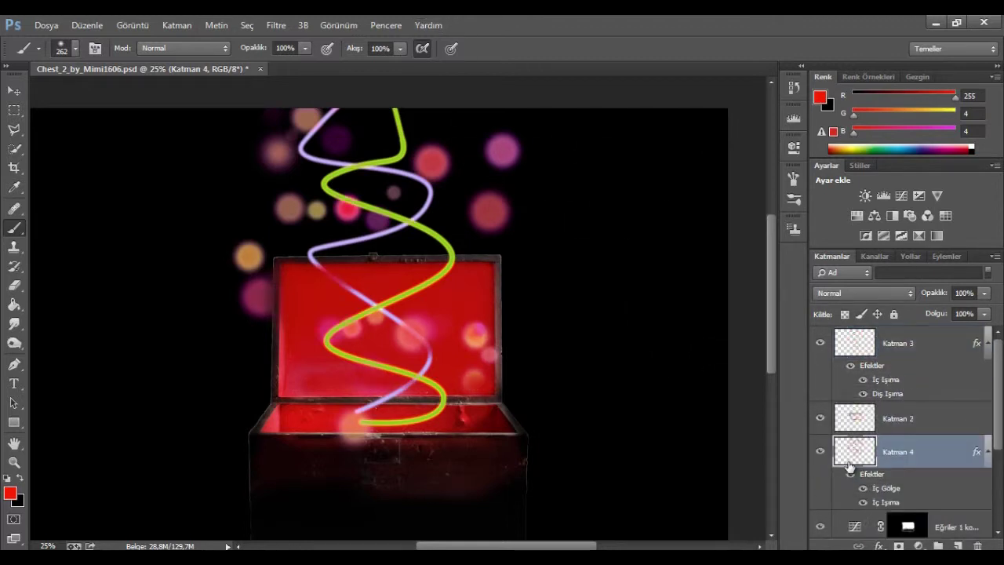
- Try scaling Katman 2's red glow to 141%, then discard the change
click(863, 418)
key(ctrl+t)
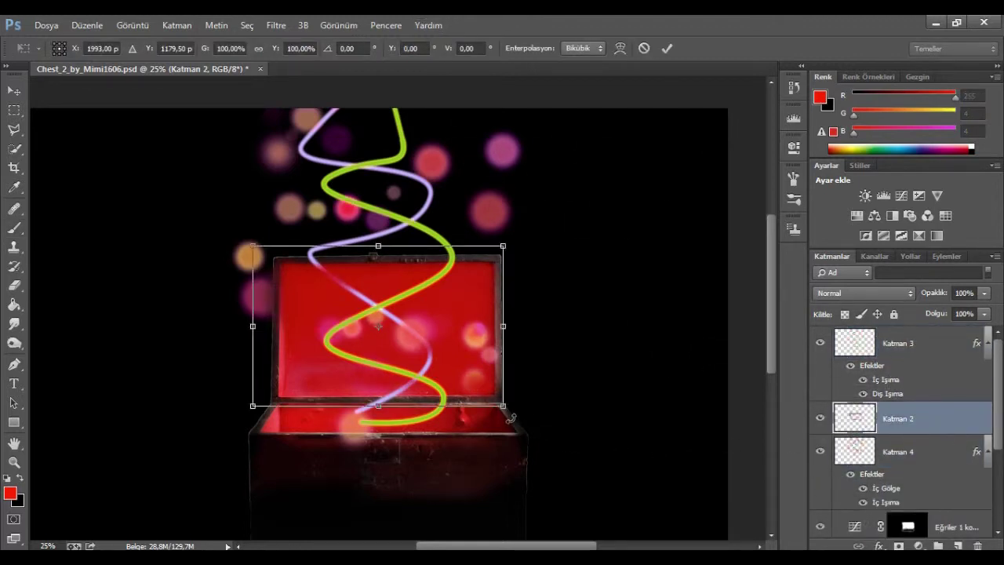
drag(503, 405, 608, 543)
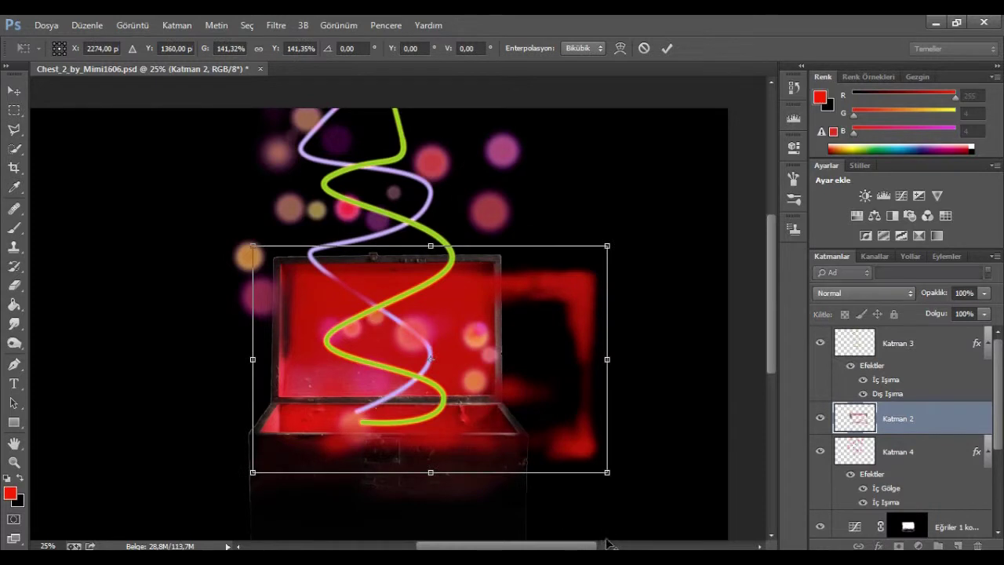
click(643, 48)
- Scale the bokeh layer Katman 4 up to about 112%
click(898, 452)
key(ctrl+t)
drag(530, 453, 567, 496)
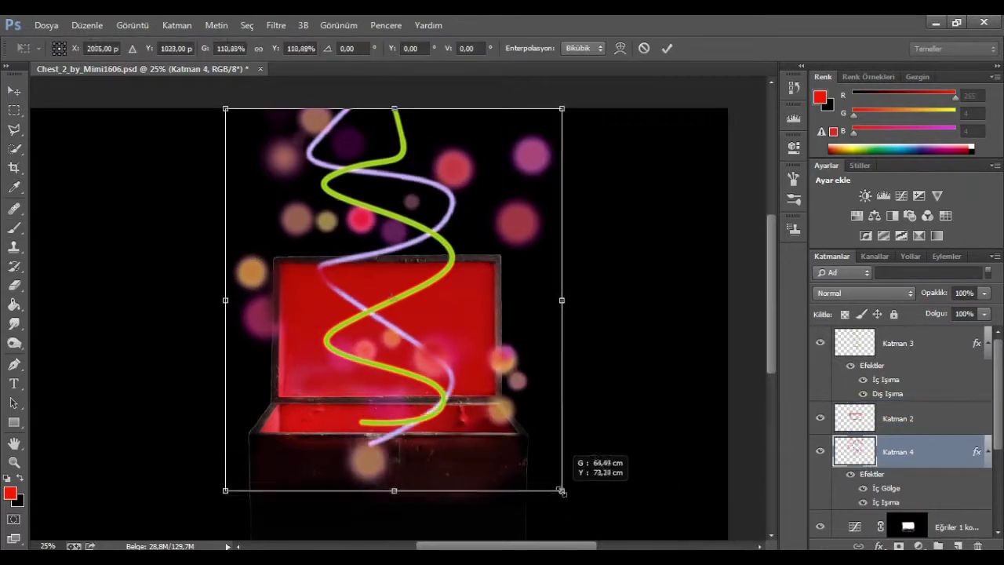
click(665, 47)
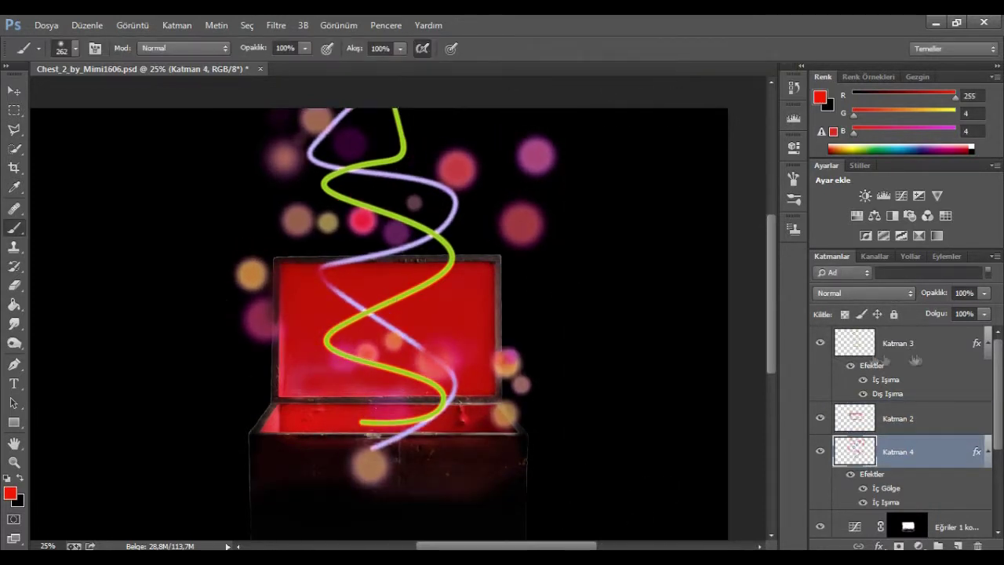
- Scale the green stroke on Katman 3 up to about 109% and apply
click(855, 345)
key(ctrl+t)
drag(457, 426, 468, 455)
key(v)
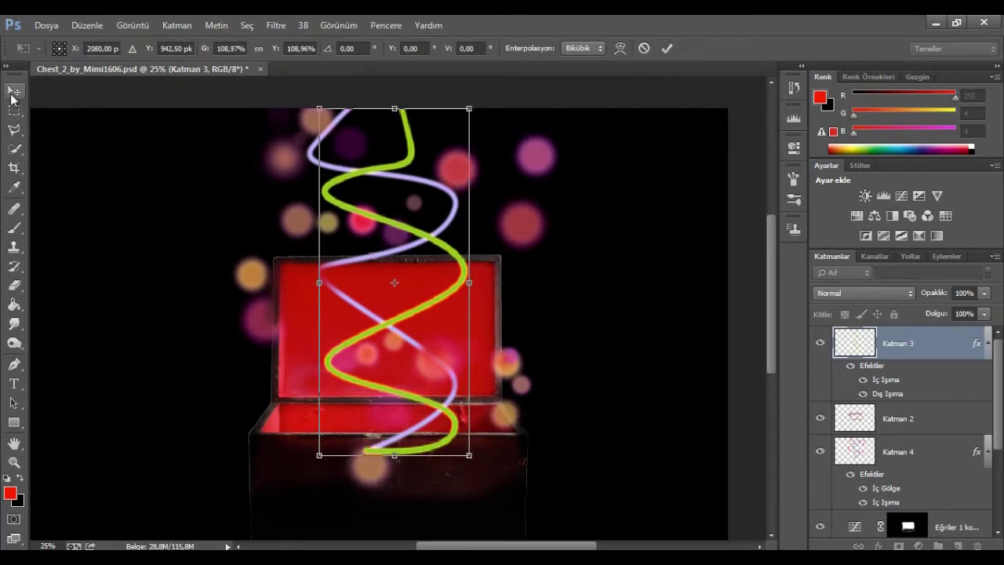
click(477, 233)
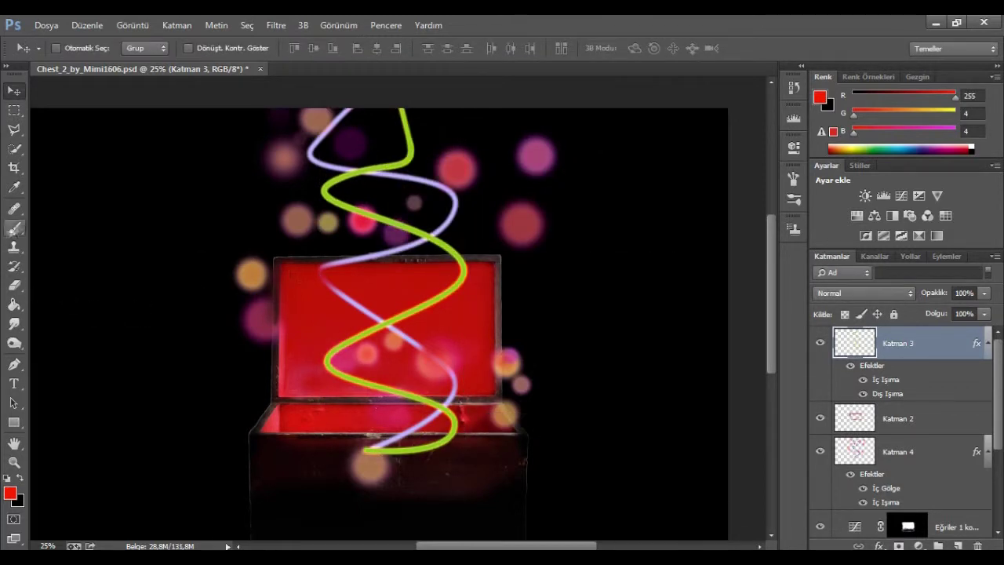
- Erase the green stroke's lower tail on Katman 3 with a size 72 eraser
click(14, 286)
click(383, 453)
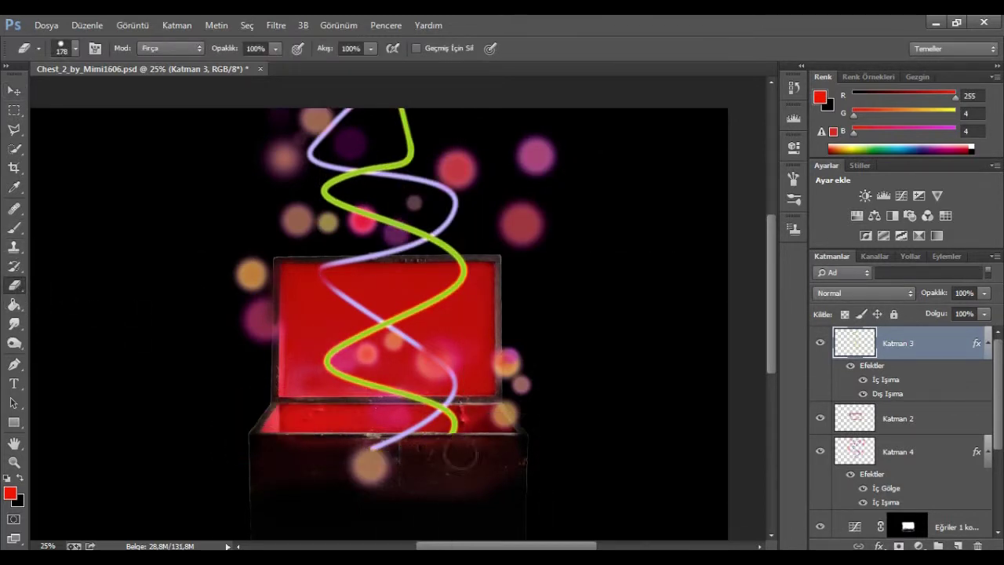
click(859, 451)
click(902, 343)
right_click(423, 430)
drag(514, 410, 542, 410)
click(354, 417)
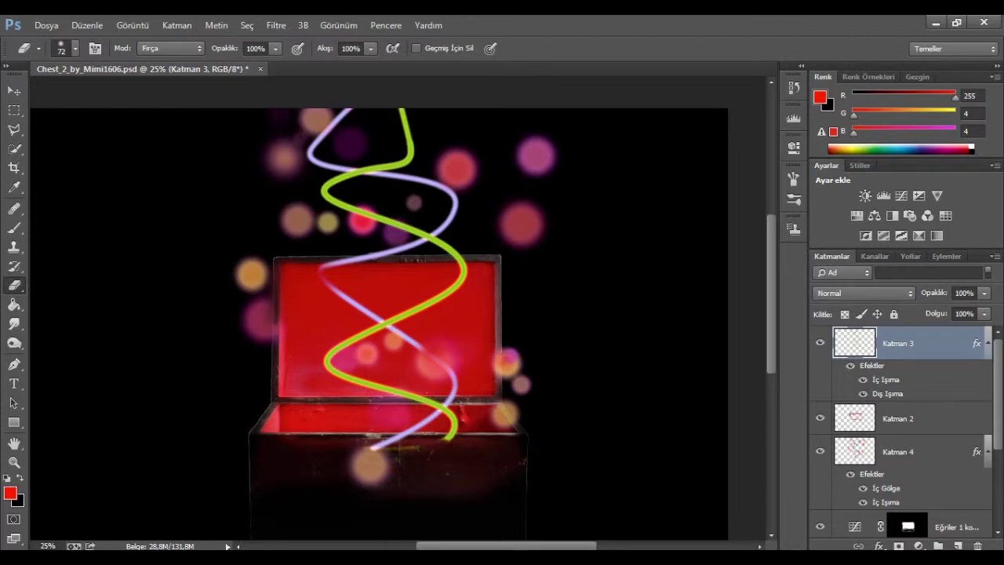
drag(373, 447, 431, 445)
click(902, 452)
- Move Katman 4 above Katman 2 and reselect Katman 3
drag(854, 453, 854, 403)
scroll(454, 430, up, 1)
scroll(452, 427, down, 2)
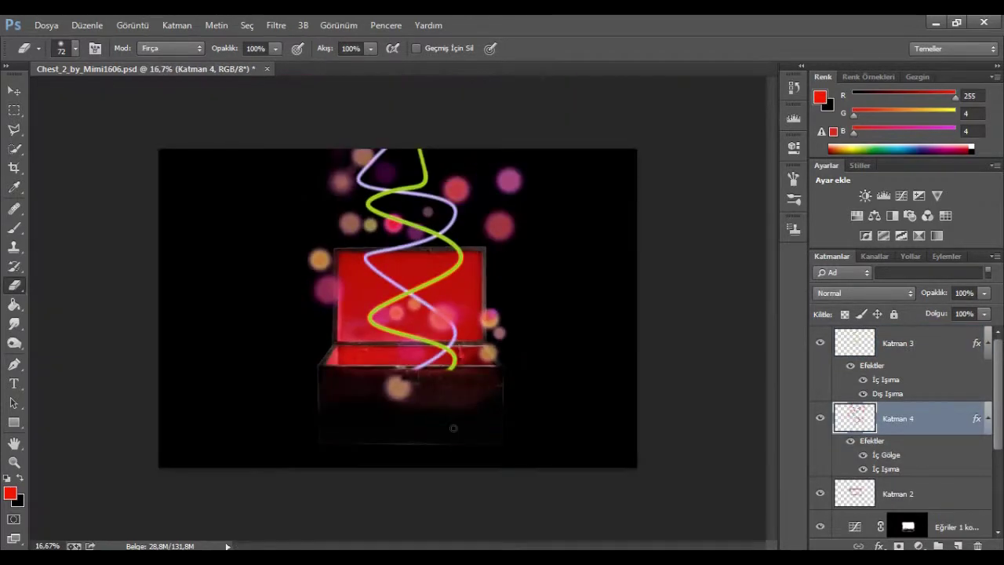
click(902, 343)
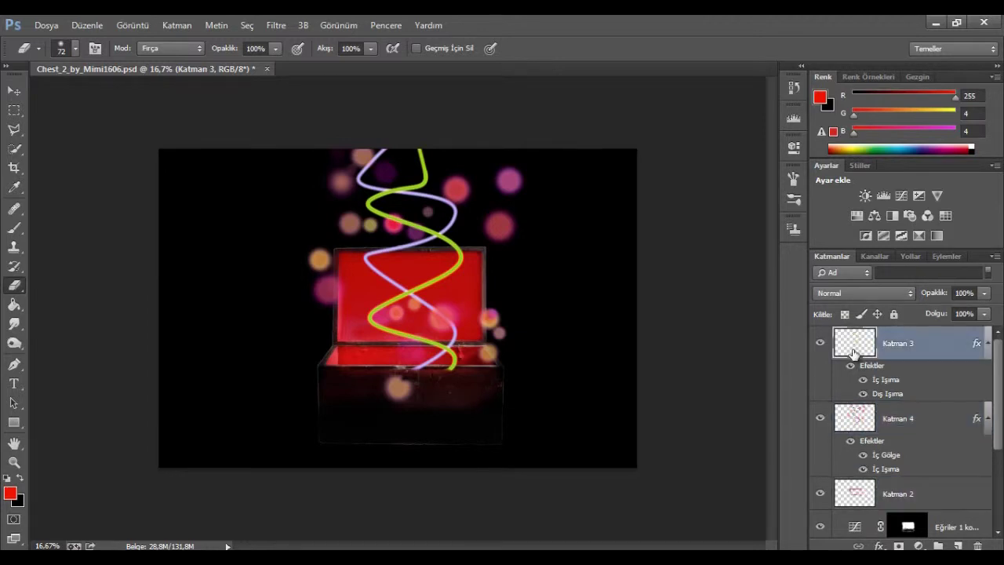